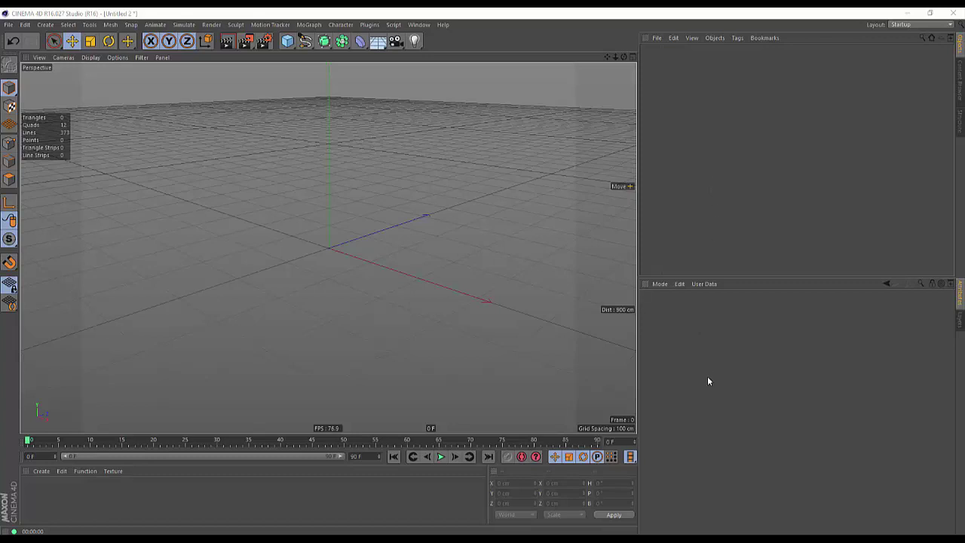
- Set the project's frame rate to 25 FPS
{"action": "key", "text": "ctrl+d"}
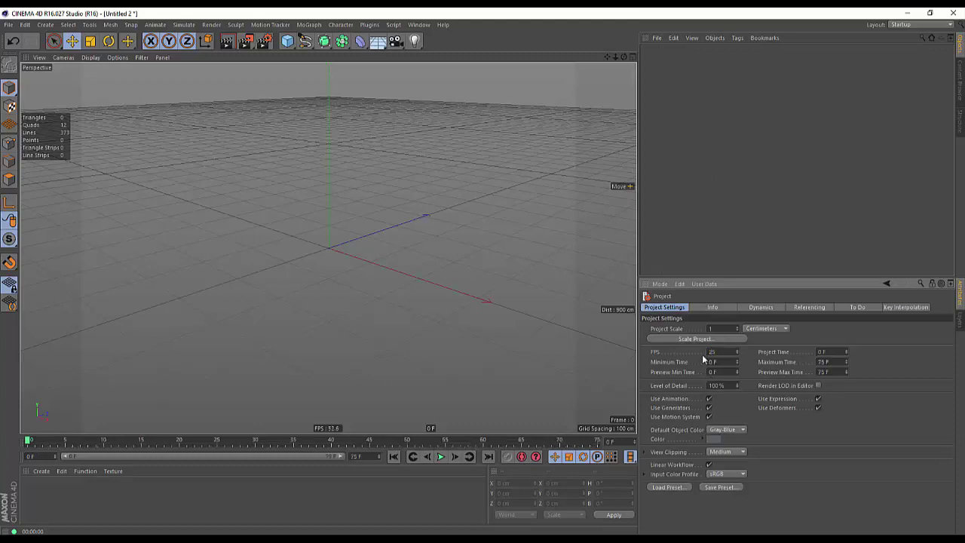
- Add a MoText object and enter the surname in capitals as its text
{"action": "left_click", "coordinate": [307, 25]}
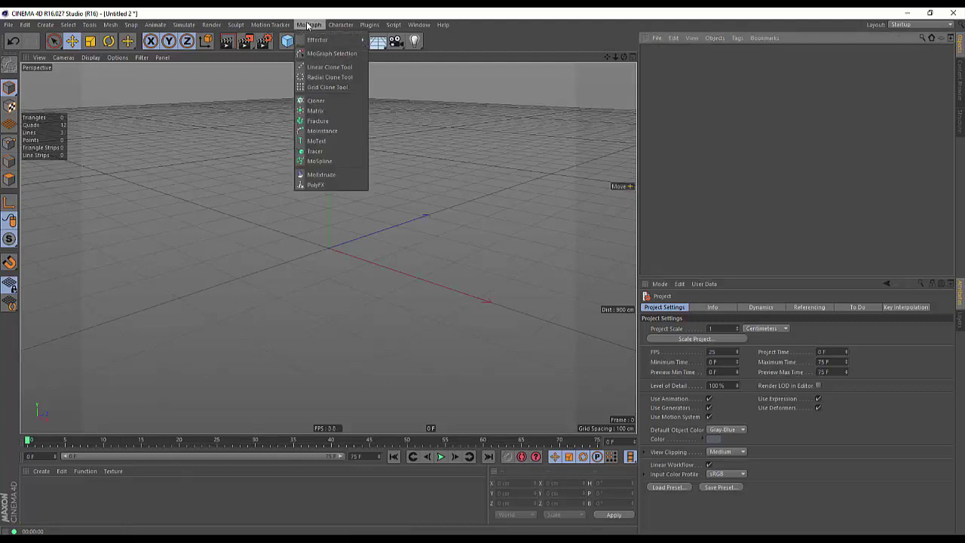
{"action": "left_click", "coordinate": [323, 141]}
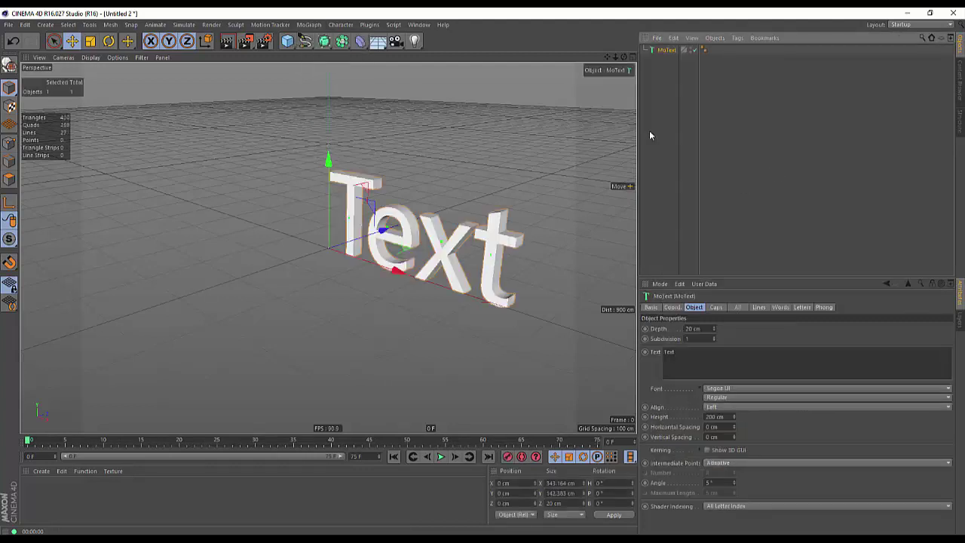
{"action": "left_click", "coordinate": [743, 364]}
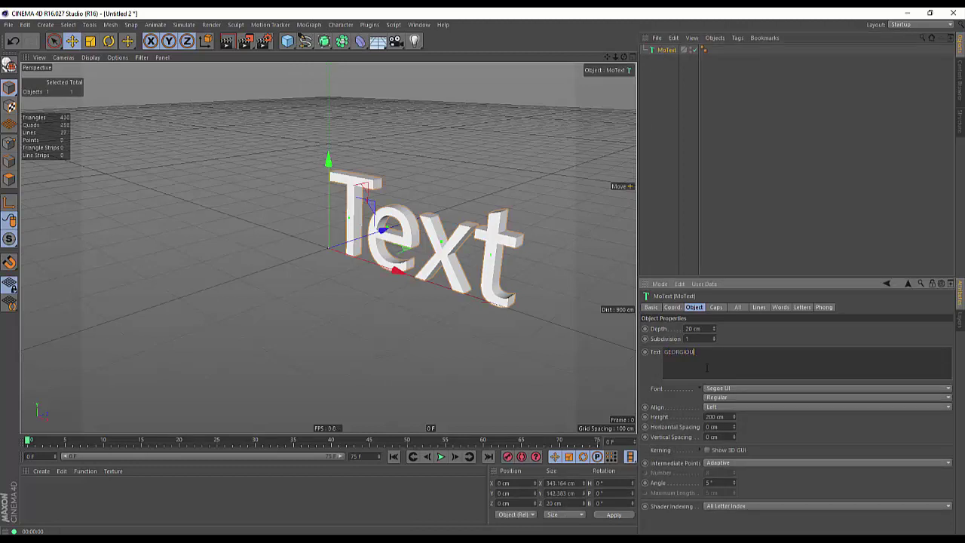
- Set the 3D text's font to TAPEMAN and its alignment to Middle
{"action": "left_click", "coordinate": [727, 389]}
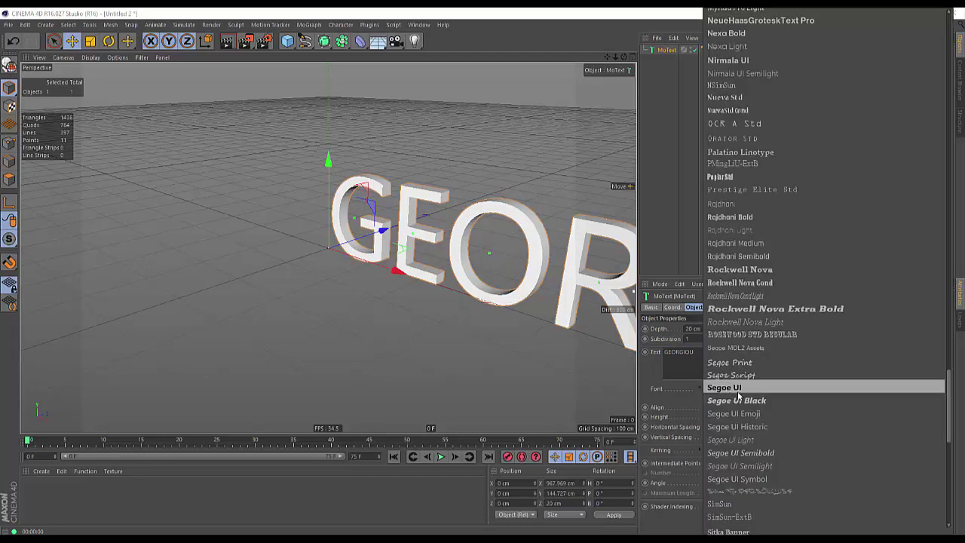
{"action": "scroll", "coordinate": [738, 395], "scroll_direction": "down", "scroll_amount": 6}
{"action": "scroll", "coordinate": [751, 332], "scroll_direction": "down", "scroll_amount": 2}
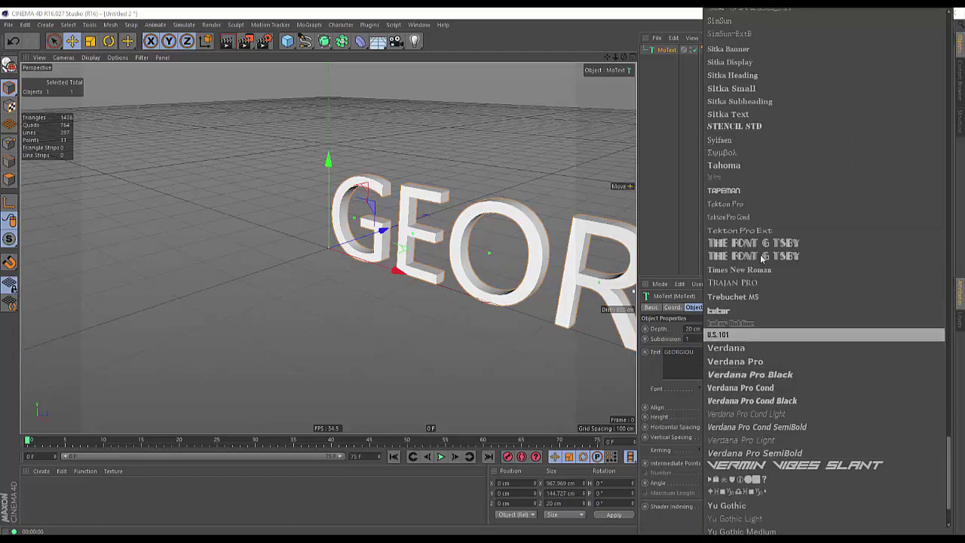
{"action": "left_click", "coordinate": [746, 191]}
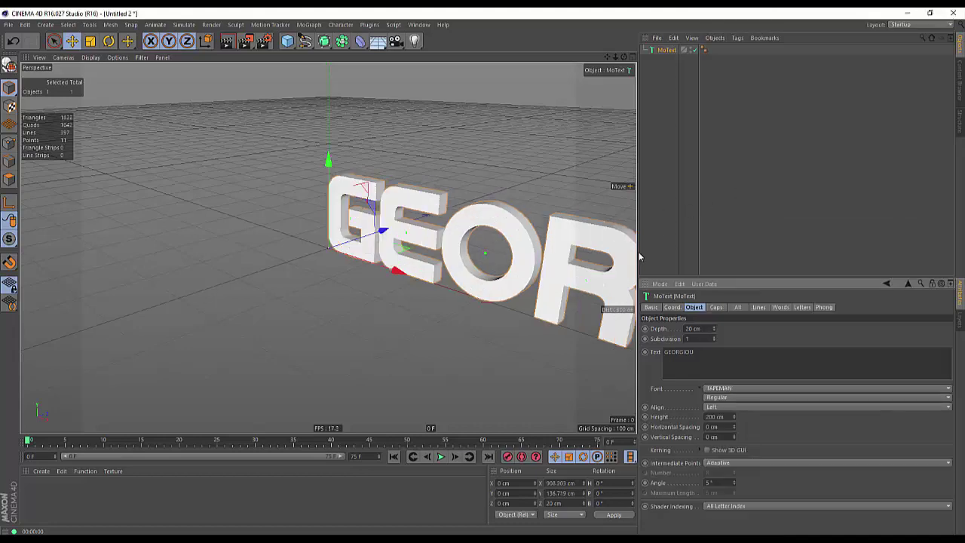
{"action": "left_click", "coordinate": [724, 406]}
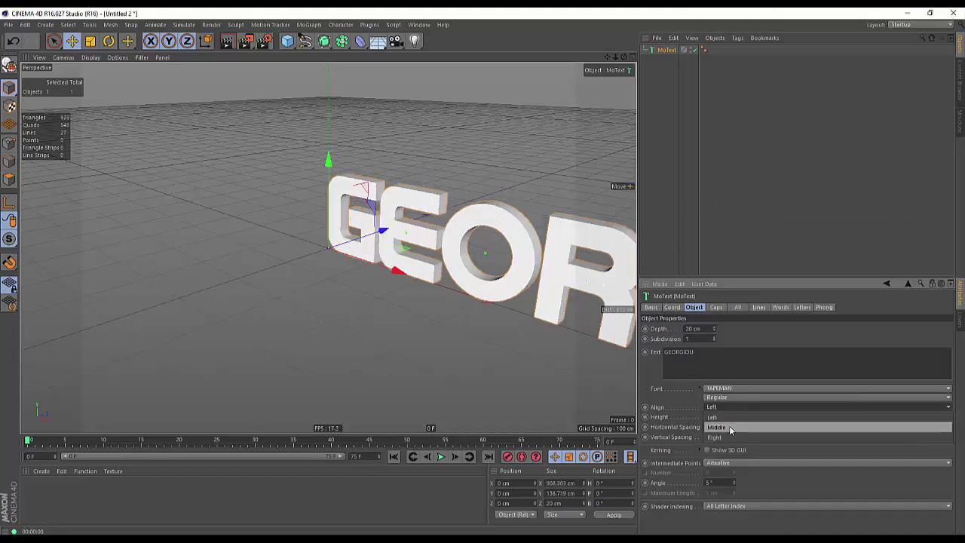
{"action": "left_click", "coordinate": [720, 427]}
{"action": "left_click_drag", "start_coordinate": [392, 262], "coordinate": [411, 220], "text": "alt"}
- Rename the MoText object to Edge
{"action": "left_click", "coordinate": [659, 67]}
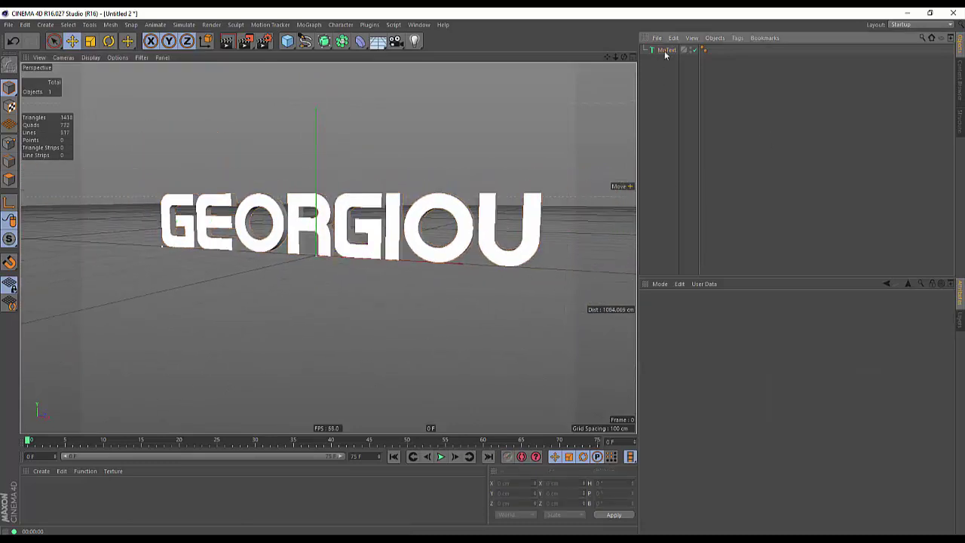
{"action": "left_click", "coordinate": [661, 51]}
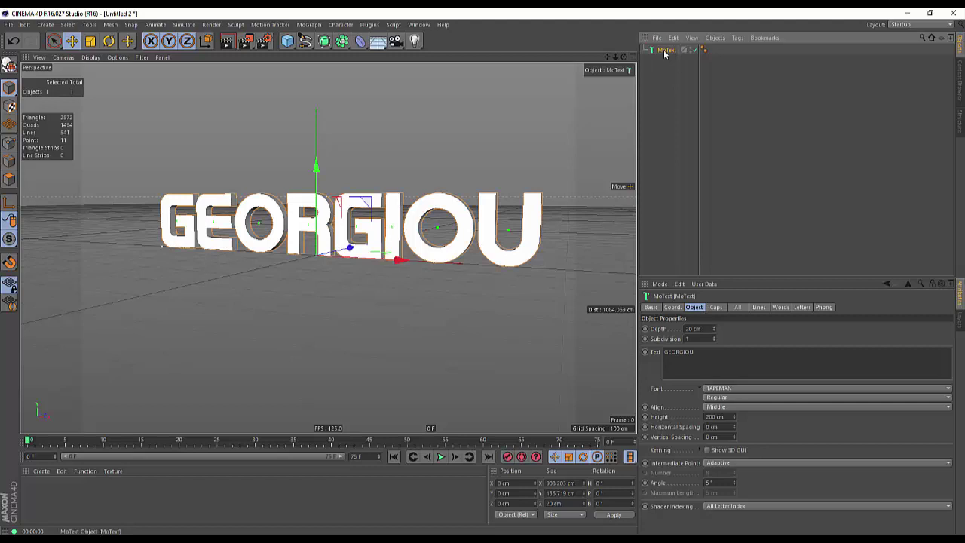
{"action": "double_click", "coordinate": [666, 50]}
{"action": "type", "text": "Edge"}
{"action": "key", "text": "Return"}
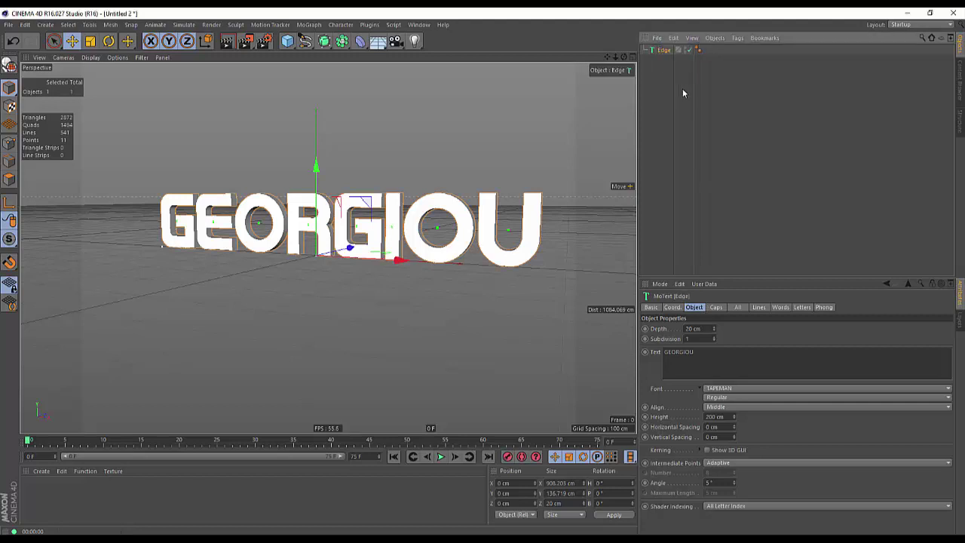
- Set the start cap of the Edge text to None
{"action": "left_click", "coordinate": [715, 308]}
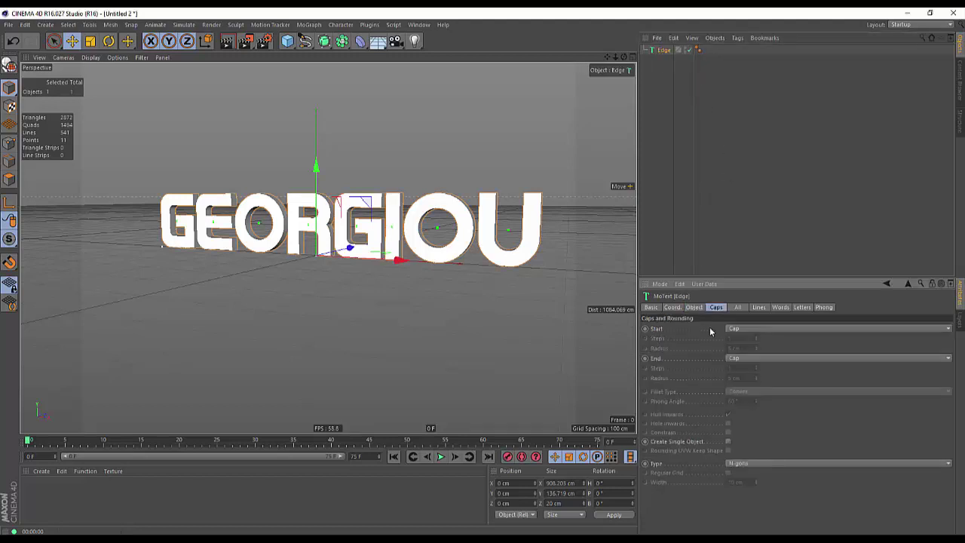
{"action": "left_click", "coordinate": [757, 328]}
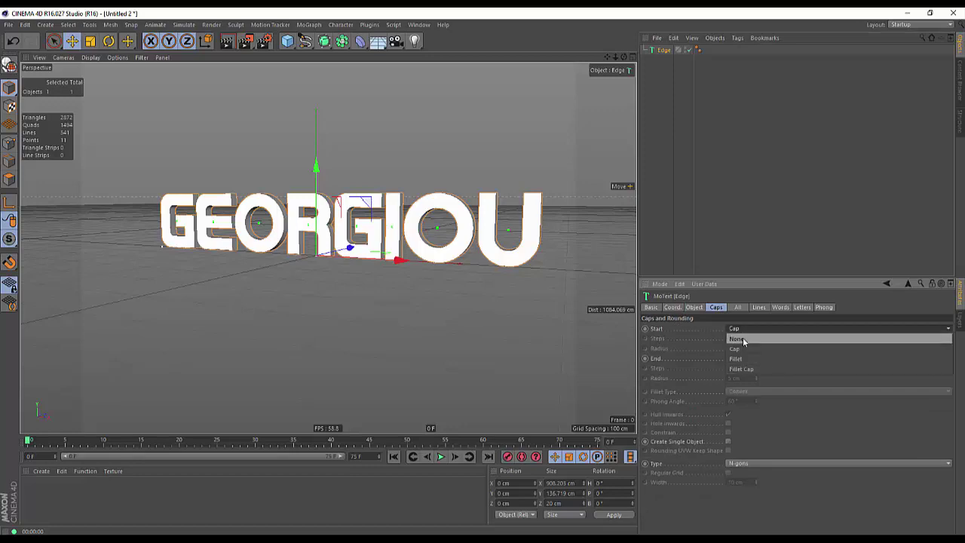
{"action": "left_click", "coordinate": [743, 337]}
- Switch the viewport display to Gouraud Shading (Lines) and inspect the open fronts of the letters
{"action": "right_click_drag", "start_coordinate": [262, 241], "coordinate": [427, 248], "text": "alt"}
{"action": "left_click_drag", "start_coordinate": [427, 248], "coordinate": [348, 249], "text": "alt"}
{"action": "left_click", "coordinate": [94, 58]}
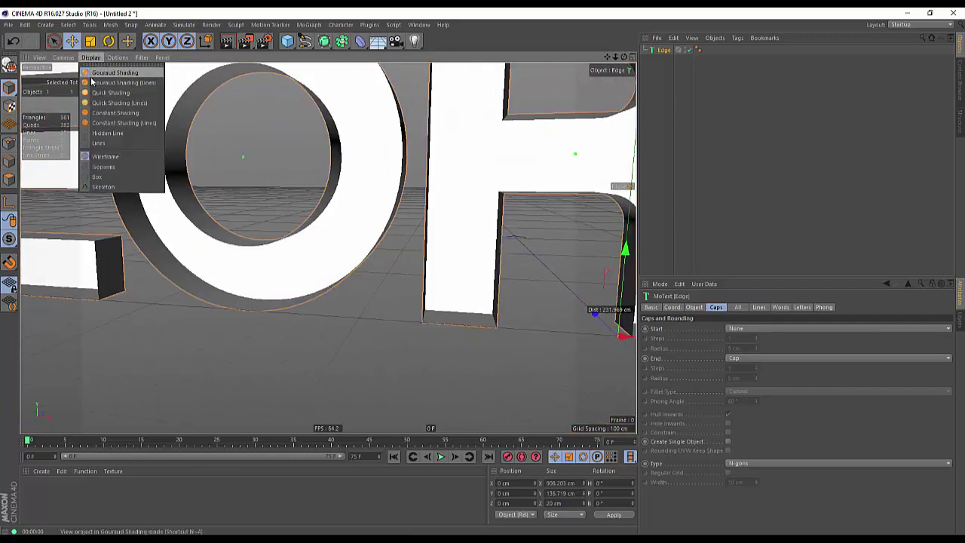
{"action": "left_click", "coordinate": [98, 83]}
{"action": "mouse_move", "coordinate": [294, 236]}
{"action": "right_mouse_down", "text": "alt"}
{"action": "mouse_move", "coordinate": [250, 246]}
{"action": "mouse_move", "coordinate": [291, 236]}
{"action": "right_mouse_up", "text": "alt"}
{"action": "middle_click_drag", "start_coordinate": [291, 236], "coordinate": [163, 265], "text": "alt"}
{"action": "left_click_drag", "start_coordinate": [328, 229], "coordinate": [416, 225], "text": "alt"}
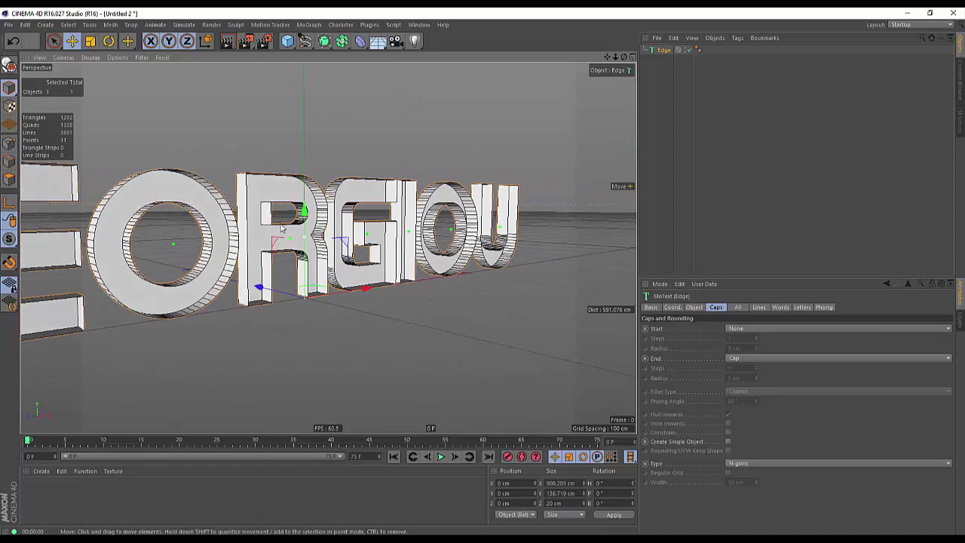
{"action": "scroll", "coordinate": [415, 226], "scroll_direction": "up", "scroll_amount": 4}
- Set the start cap of the Edge text to Fillet
{"action": "left_click", "coordinate": [752, 329]}
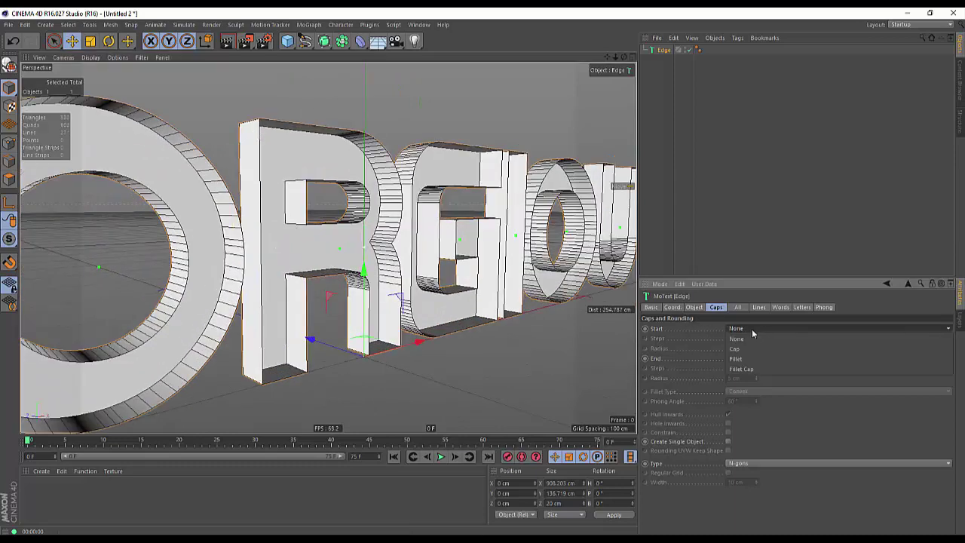
{"action": "left_click", "coordinate": [752, 351]}
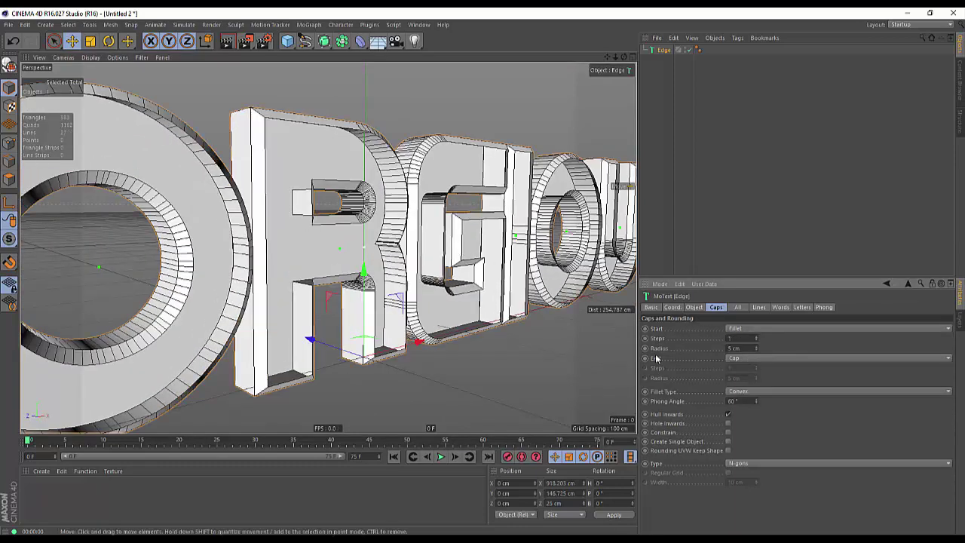
{"action": "scroll", "coordinate": [409, 237], "scroll_direction": "up", "scroll_amount": 6}
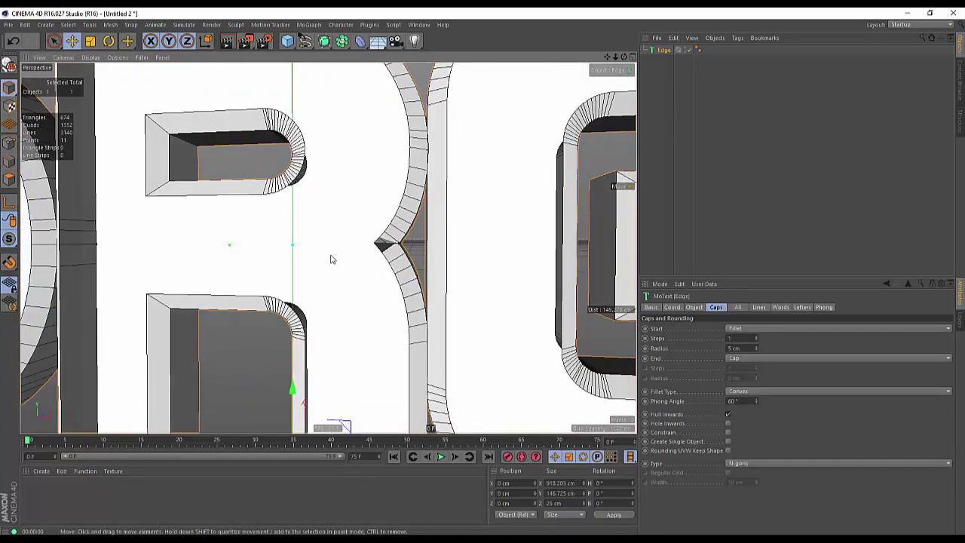
- Set the horizontal spacing of the Edge text to 5 cm
{"action": "scroll", "coordinate": [332, 260], "scroll_direction": "down", "scroll_amount": 10}
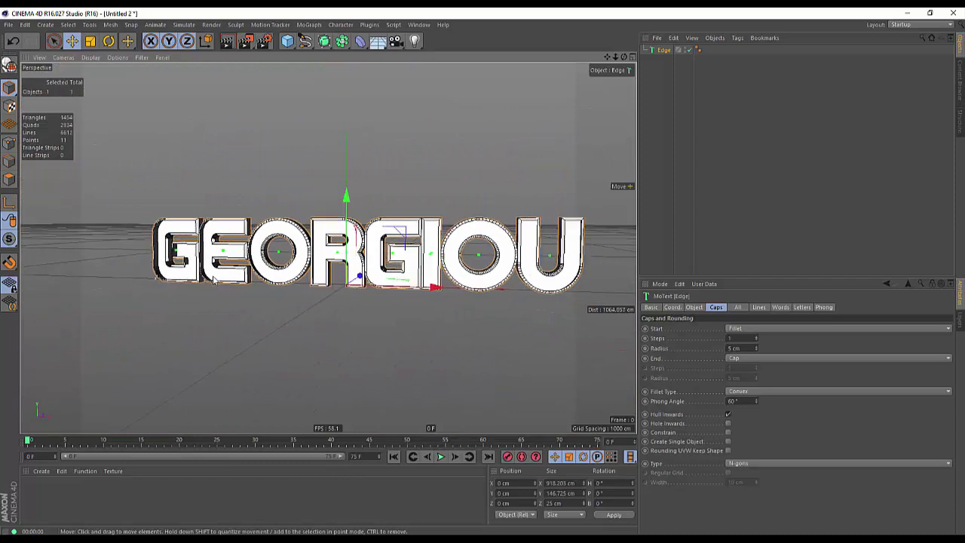
{"action": "left_click_drag", "start_coordinate": [213, 280], "coordinate": [243, 272], "text": "alt"}
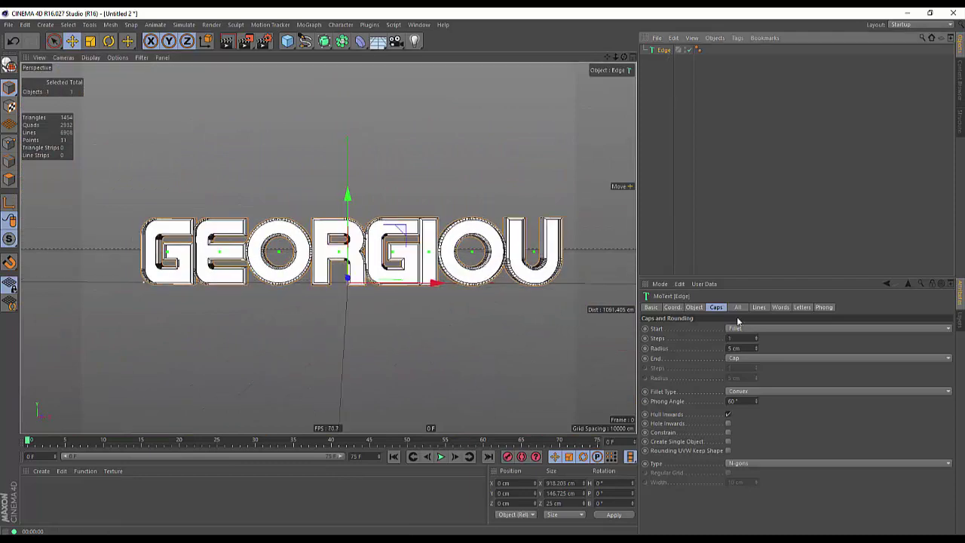
{"action": "left_click", "coordinate": [694, 307]}
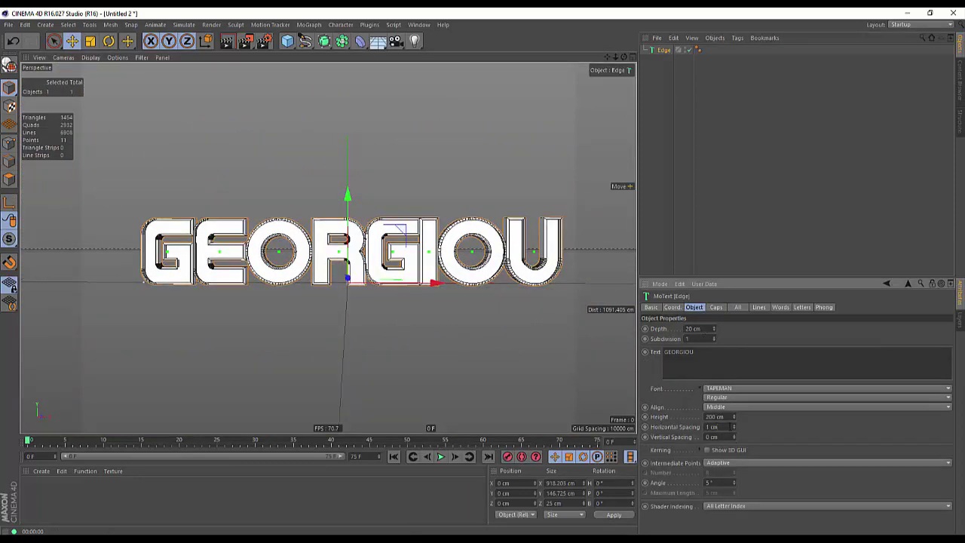
{"action": "key", "text": "Return"}
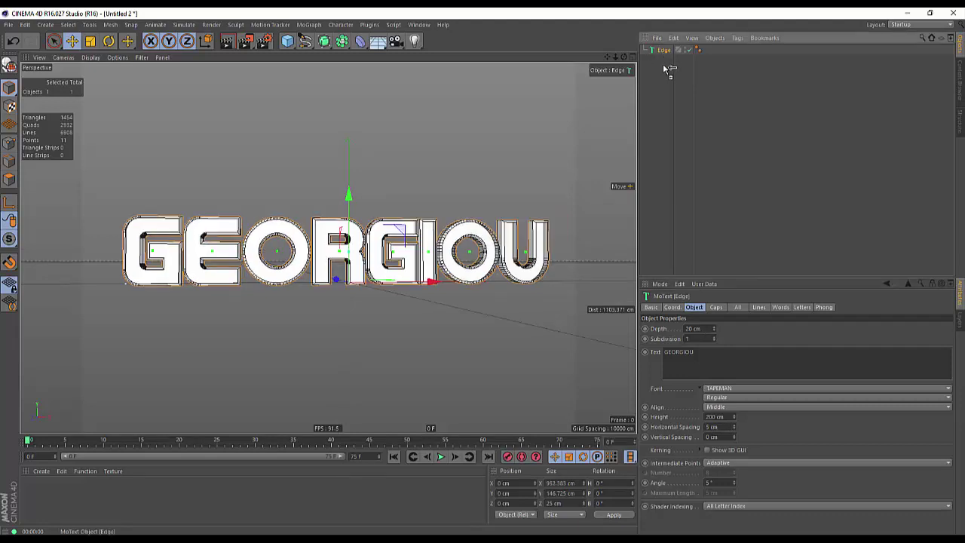
- Duplicate the Edge text object and name the copy Fill
{"action": "left_click_drag", "start_coordinate": [663, 50], "coordinate": [665, 68], "text": "ctrl"}
{"action": "double_click", "coordinate": [665, 61]}
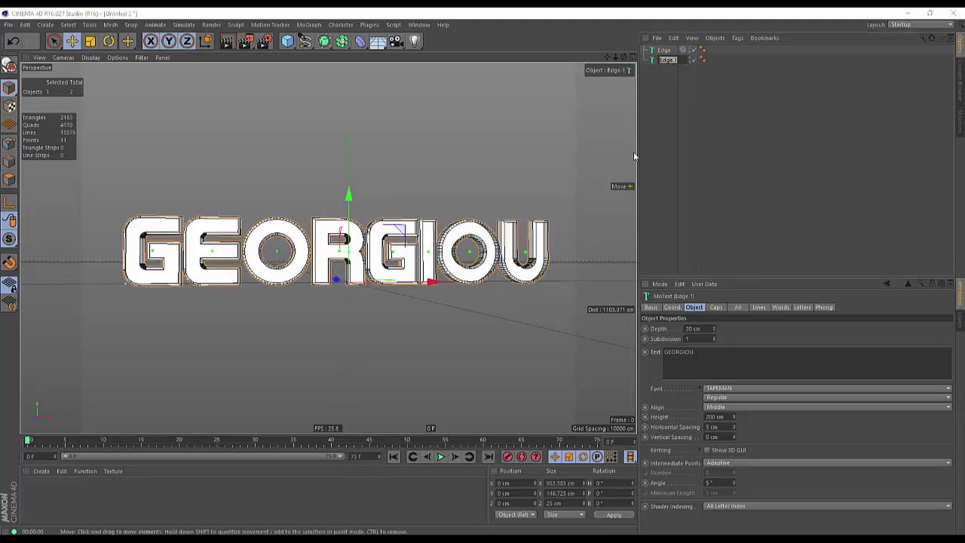
{"action": "type", "text": "Fill"}
{"action": "key", "text": "Return"}
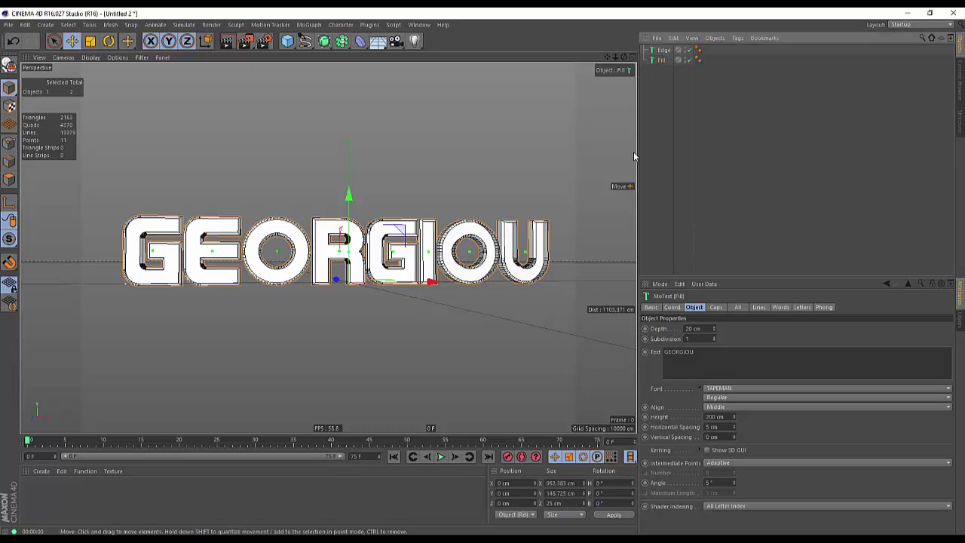
- Set the start cap of the Fill text to Fillet Cap and enable Constrain
{"action": "left_click", "coordinate": [716, 306]}
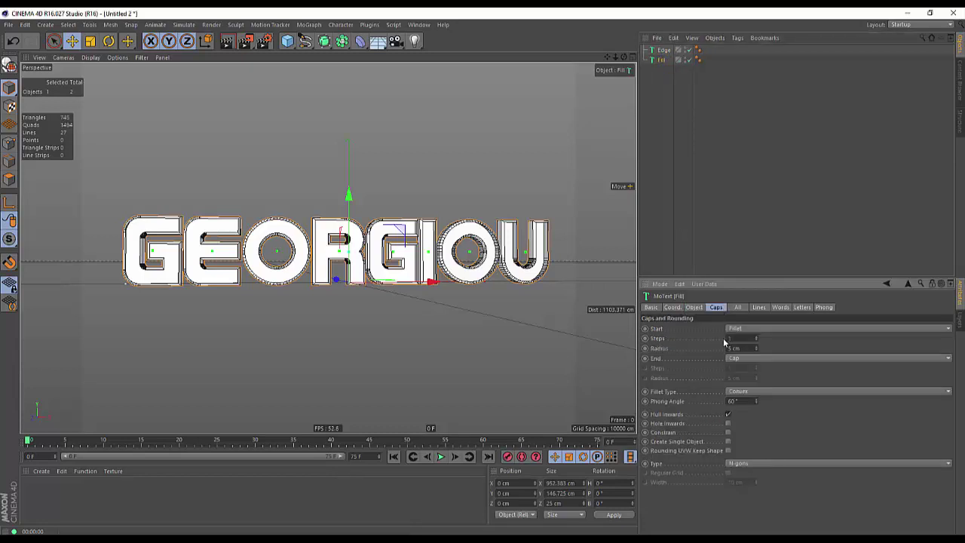
{"action": "left_click", "coordinate": [739, 329]}
{"action": "left_click", "coordinate": [747, 369]}
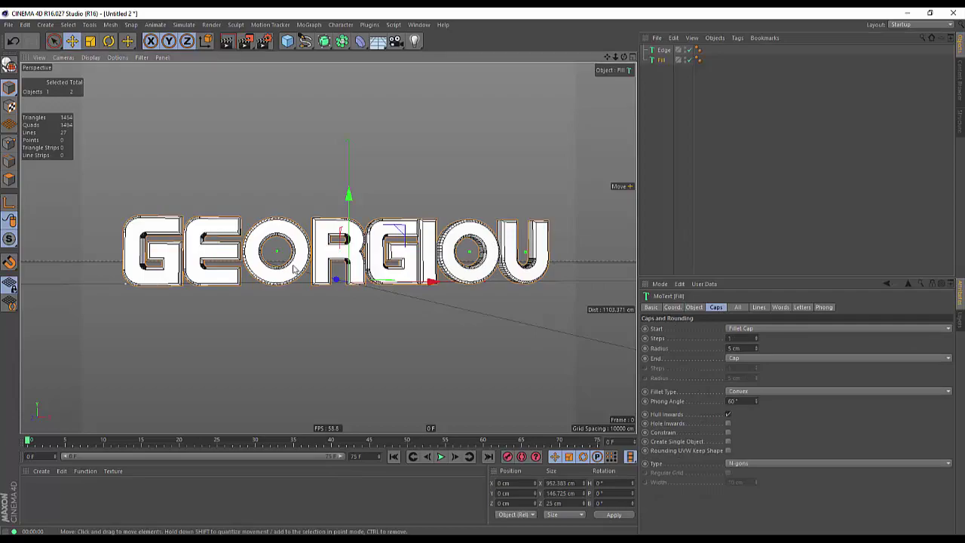
{"action": "scroll", "coordinate": [447, 274], "scroll_direction": "up", "scroll_amount": 5}
{"action": "left_click_drag", "start_coordinate": [447, 275], "coordinate": [358, 284], "text": "alt"}
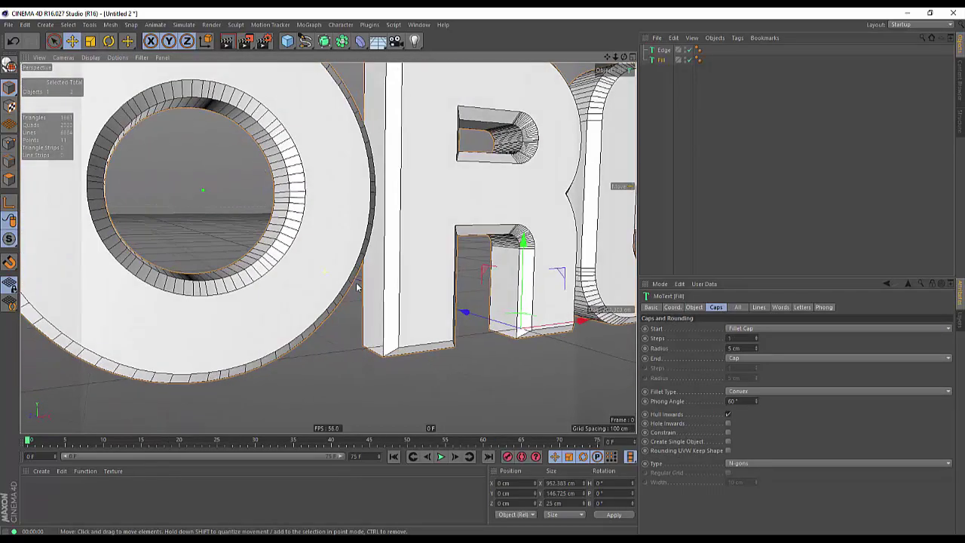
{"action": "left_click", "coordinate": [729, 434]}
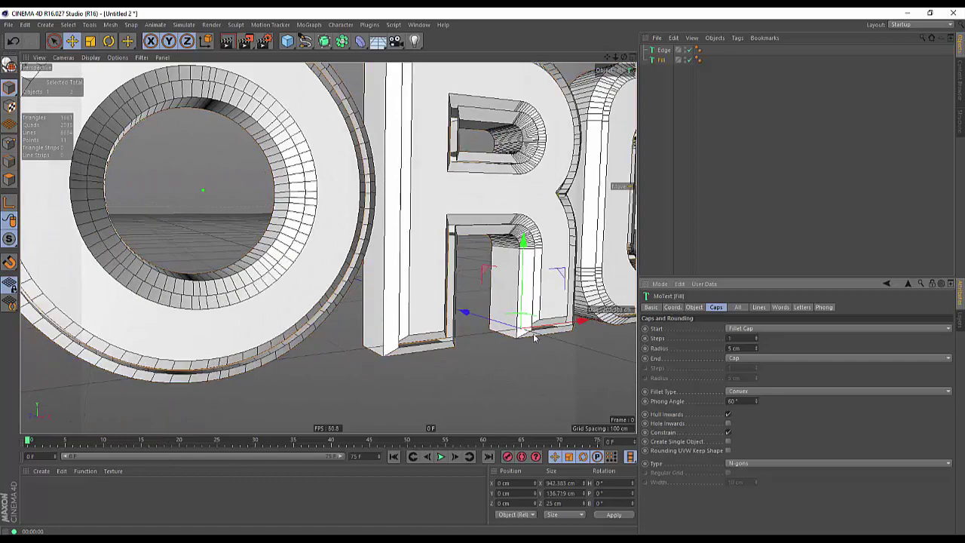
- Set the Fill text's start radius to 2 cm and its end cap to Fillet Cap with a 1 cm radius
{"action": "left_click_drag", "start_coordinate": [535, 334], "coordinate": [192, 262], "text": "alt"}
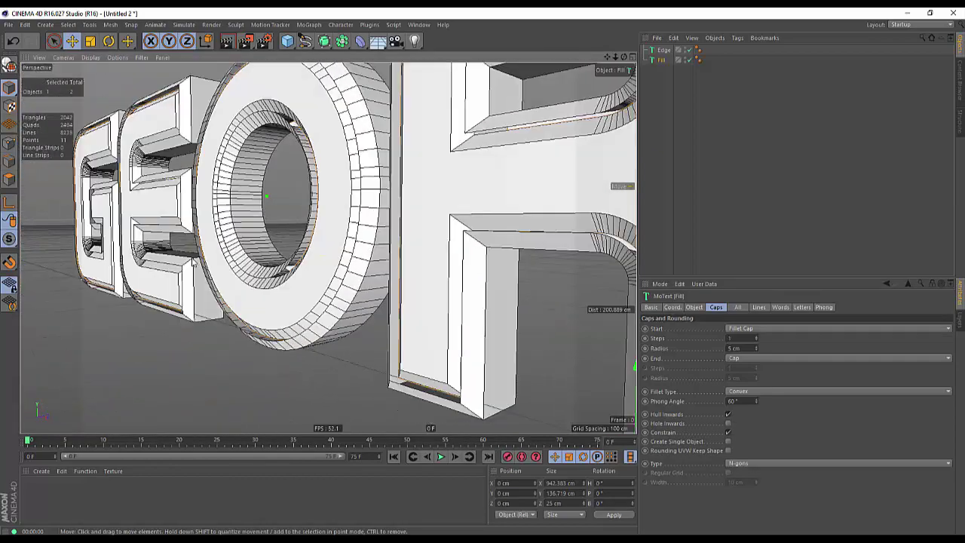
{"action": "left_click_drag", "start_coordinate": [512, 203], "coordinate": [407, 215], "text": "alt"}
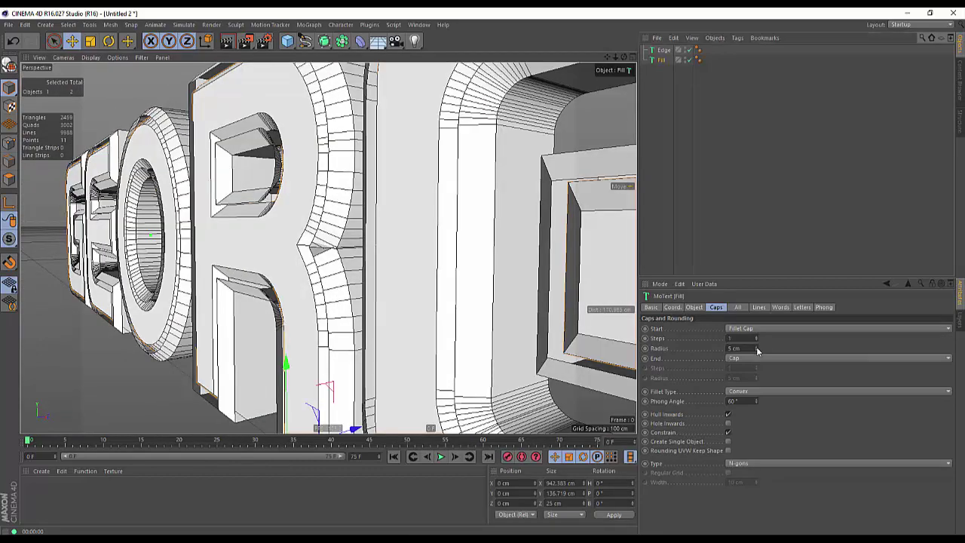
{"action": "left_click_drag", "start_coordinate": [757, 349], "coordinate": [756, 357]}
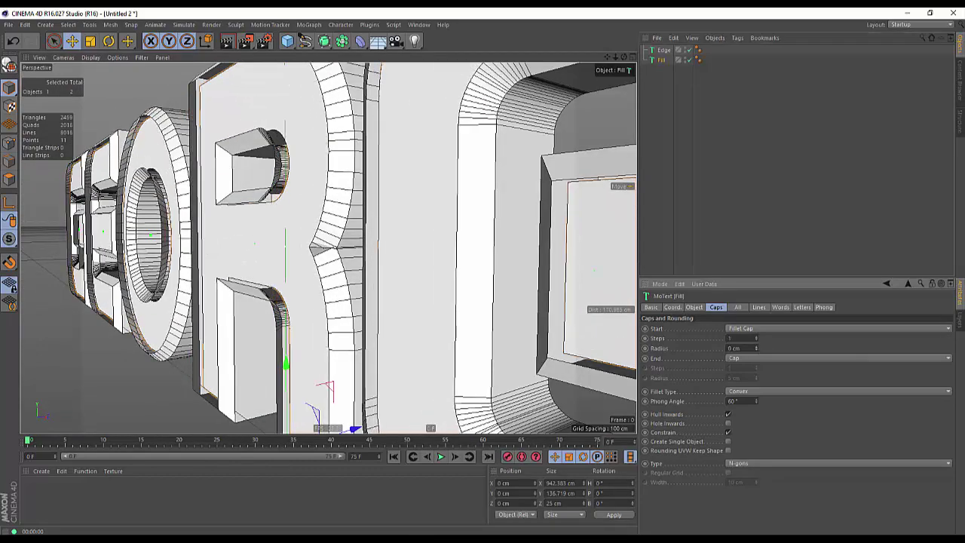
- Set the start fillet radius of the Edge text to 2 cm
{"action": "left_click", "coordinate": [661, 52]}
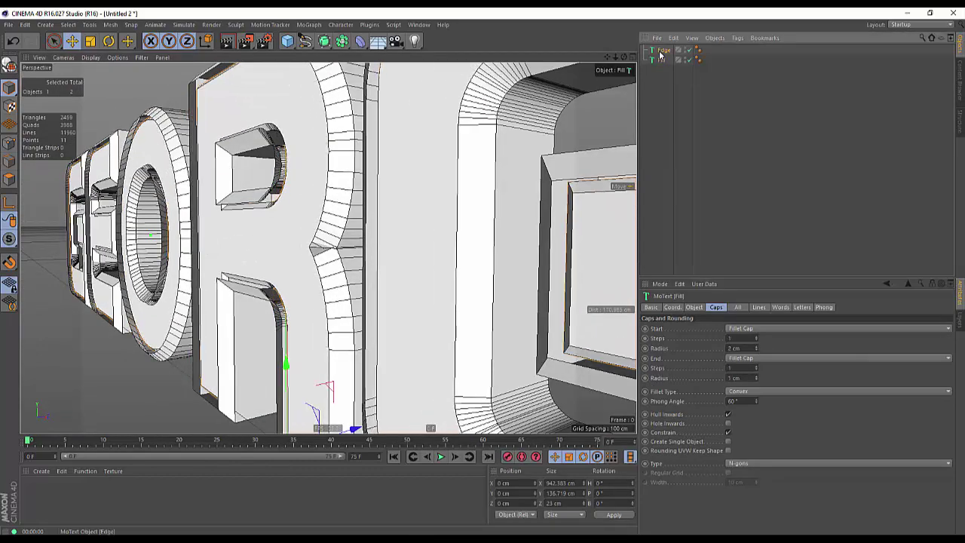
{"action": "left_click", "coordinate": [662, 51]}
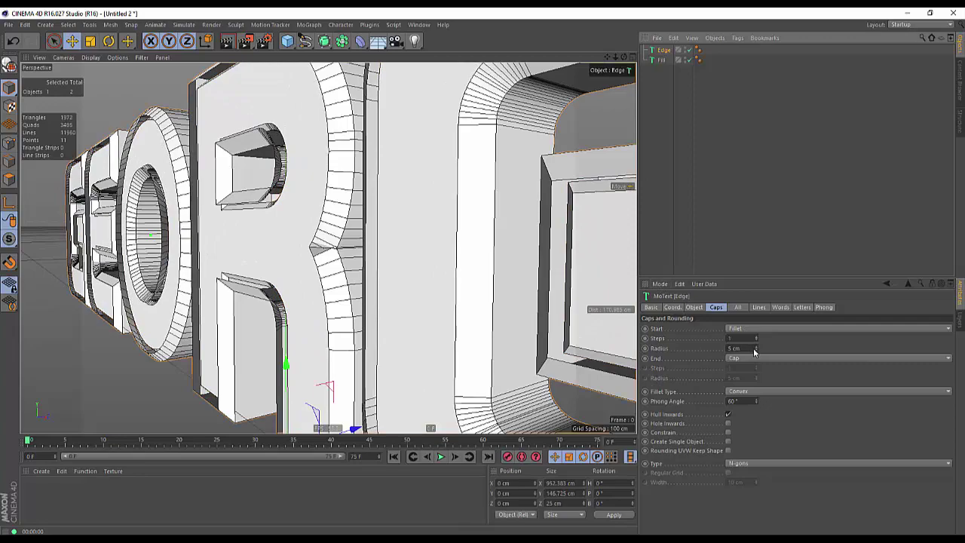
{"action": "left_click_drag", "start_coordinate": [756, 349], "coordinate": [756, 356]}
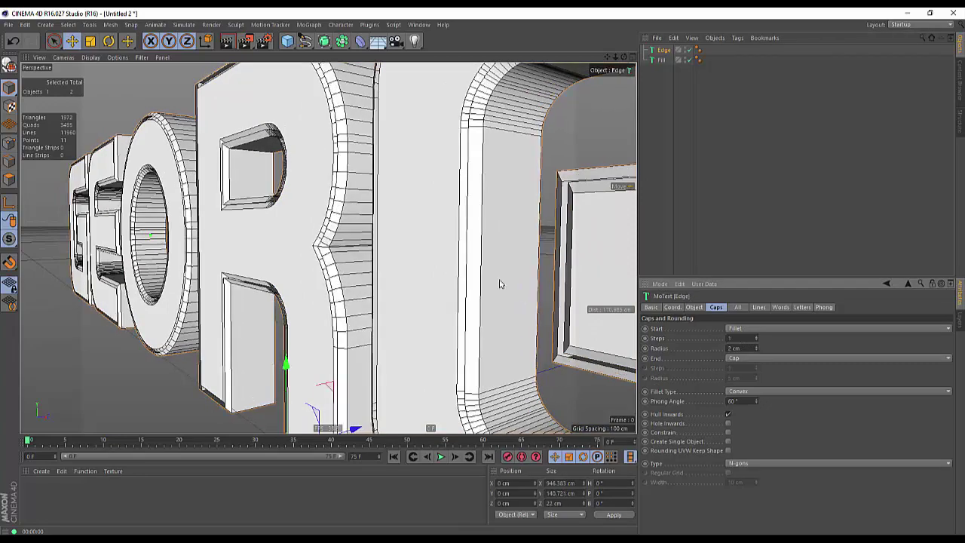
{"action": "scroll", "coordinate": [328, 149], "scroll_direction": "up", "scroll_amount": 10}
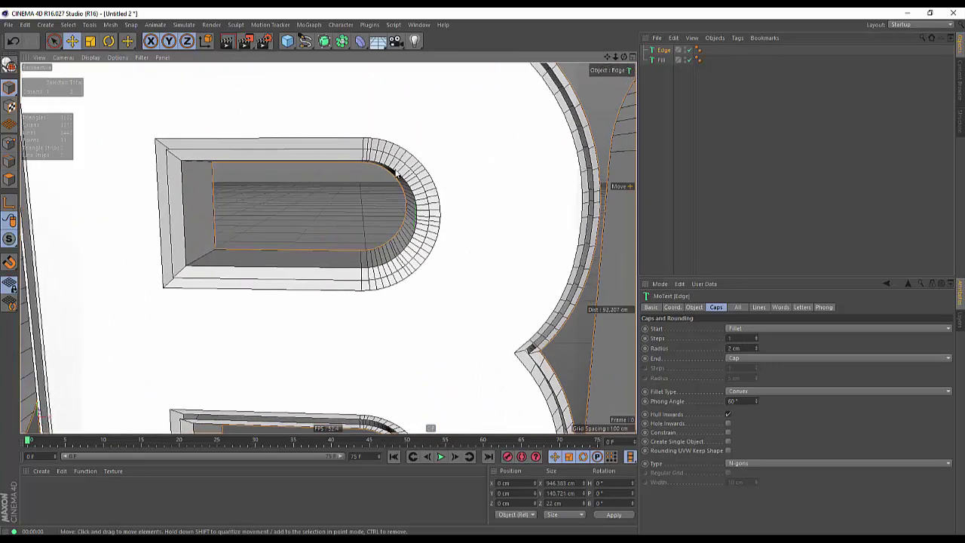
- Set the Z position of the Fill text to 5 cm so its face sits recessed inside the Edge text
{"action": "left_click_drag", "start_coordinate": [398, 172], "coordinate": [528, 197], "text": "alt"}
{"action": "left_click", "coordinate": [662, 60]}
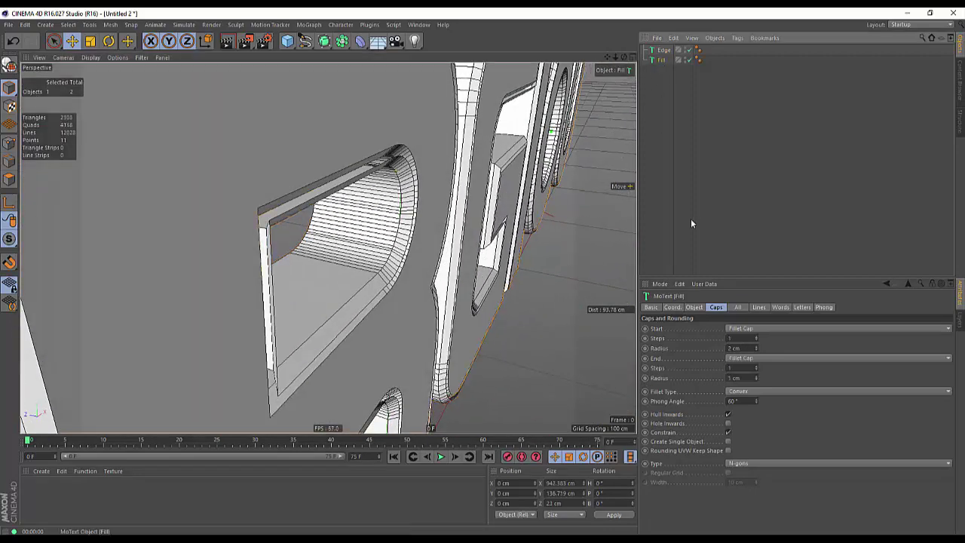
{"action": "left_click", "coordinate": [697, 307]}
{"action": "left_click", "coordinate": [669, 307]}
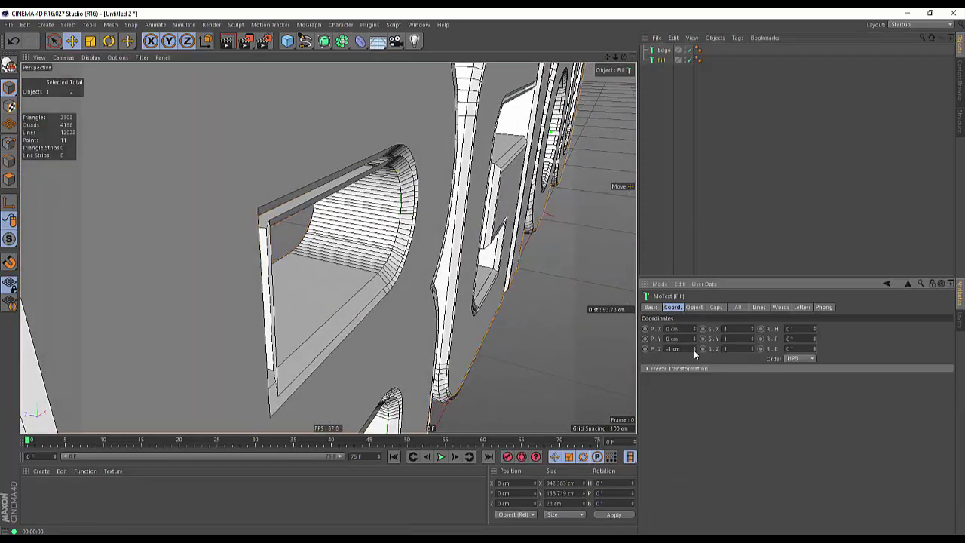
{"action": "left_click_drag", "start_coordinate": [695, 352], "coordinate": [713, 351]}
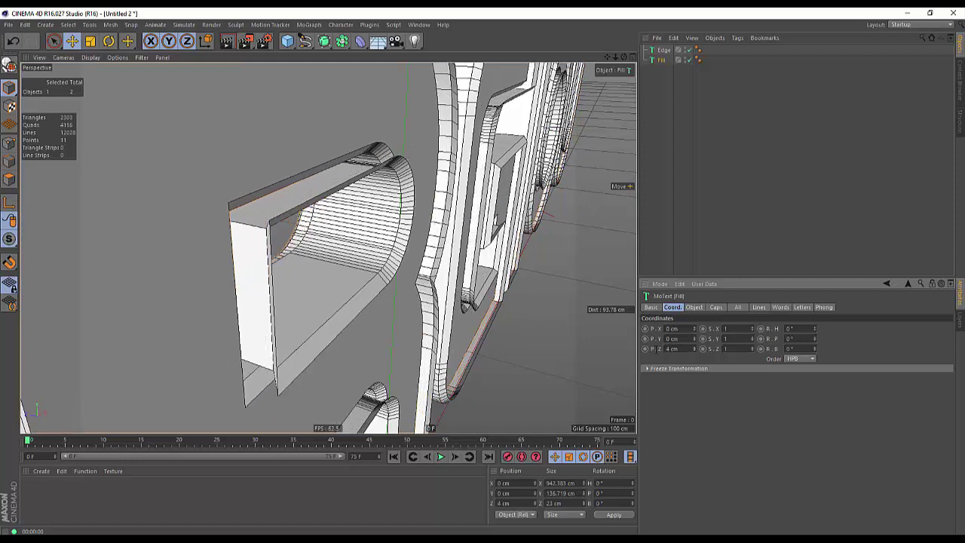
{"action": "left_click_drag", "start_coordinate": [408, 349], "coordinate": [460, 324], "text": "alt"}
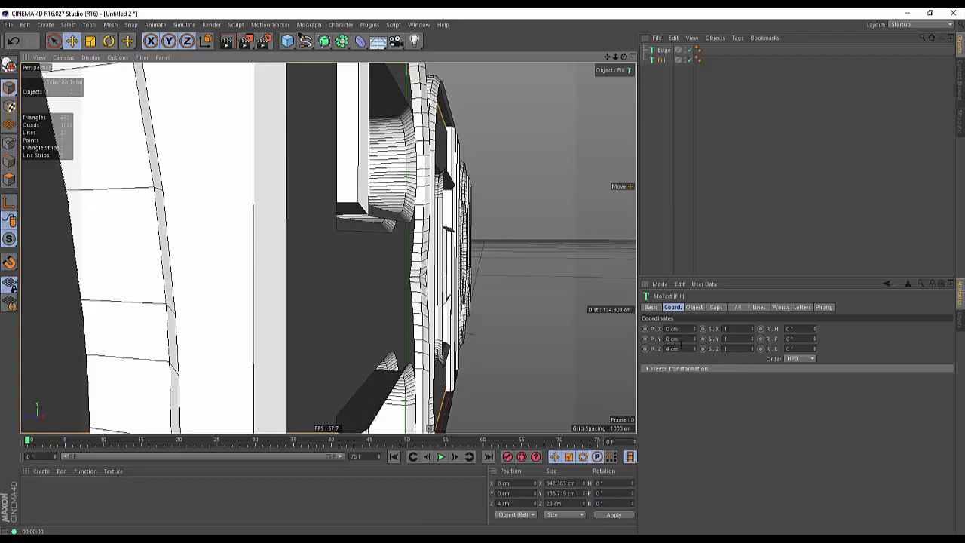
{"action": "left_click", "coordinate": [694, 347]}
- Render a viewport preview of the recessed letters from an angled close-up around the R
{"action": "left_click_drag", "start_coordinate": [366, 315], "coordinate": [318, 323], "text": "alt"}
{"action": "right_click_drag", "start_coordinate": [318, 324], "coordinate": [253, 340], "text": "alt"}
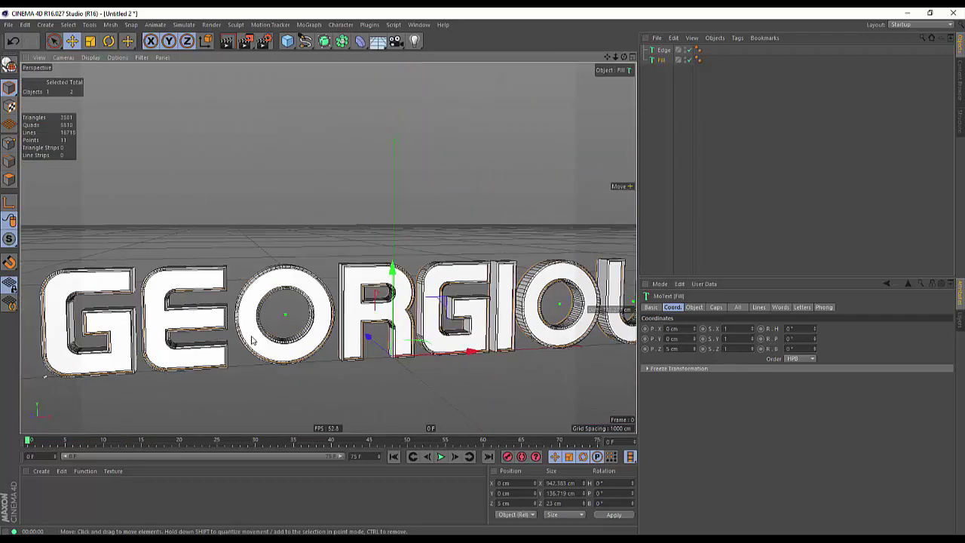
{"action": "middle_click_drag", "start_coordinate": [253, 340], "coordinate": [237, 275], "text": "alt"}
{"action": "right_click_drag", "start_coordinate": [237, 275], "coordinate": [397, 266], "text": "alt"}
{"action": "left_click_drag", "start_coordinate": [396, 267], "coordinate": [448, 269], "text": "alt"}
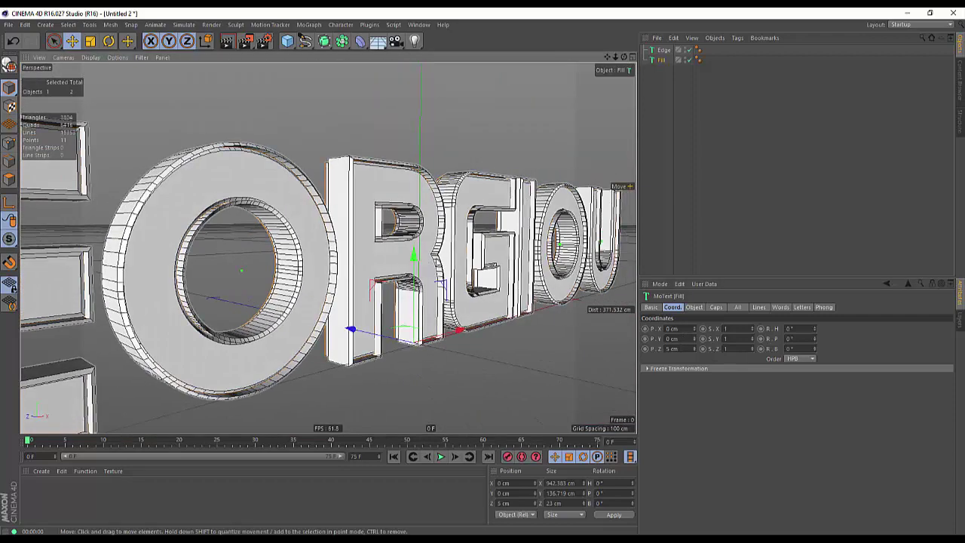
{"action": "right_click_drag", "start_coordinate": [415, 268], "coordinate": [453, 264], "text": "alt"}
{"action": "key", "text": "ctrl+r"}
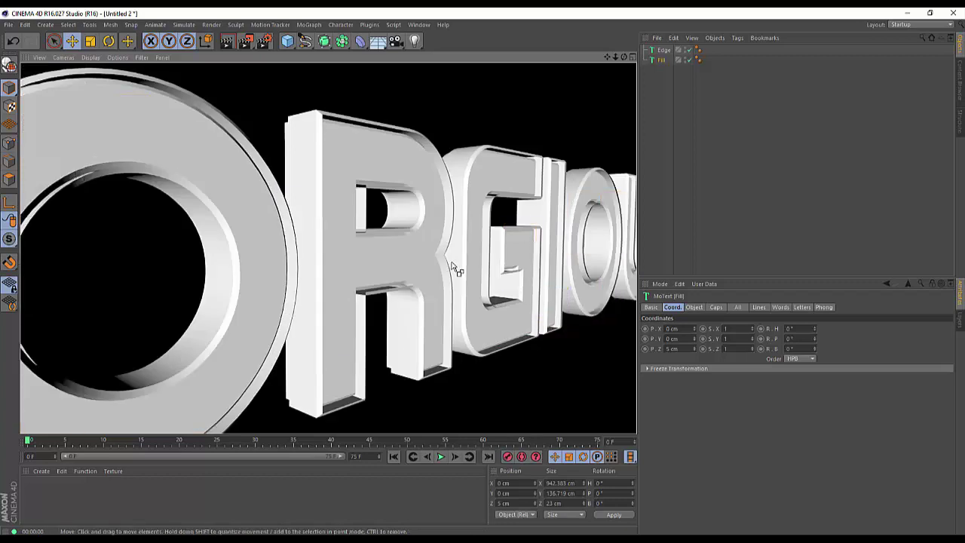
- Add the Ambient Occlusion effect to the render settings and preview the text with it in the viewport
{"action": "left_click", "coordinate": [263, 41]}
{"action": "left_click", "coordinate": [84, 193]}
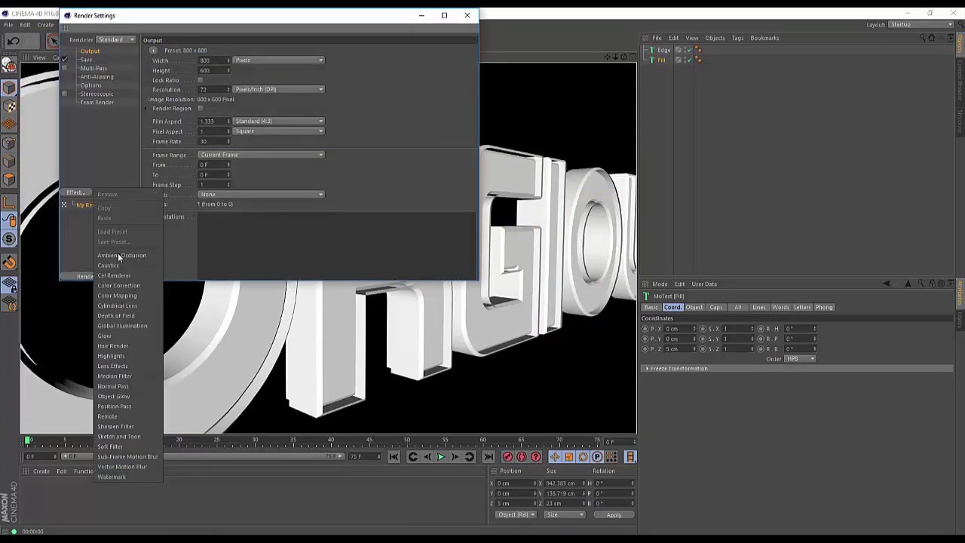
{"action": "left_click", "coordinate": [110, 219]}
{"action": "left_click", "coordinate": [466, 16]}
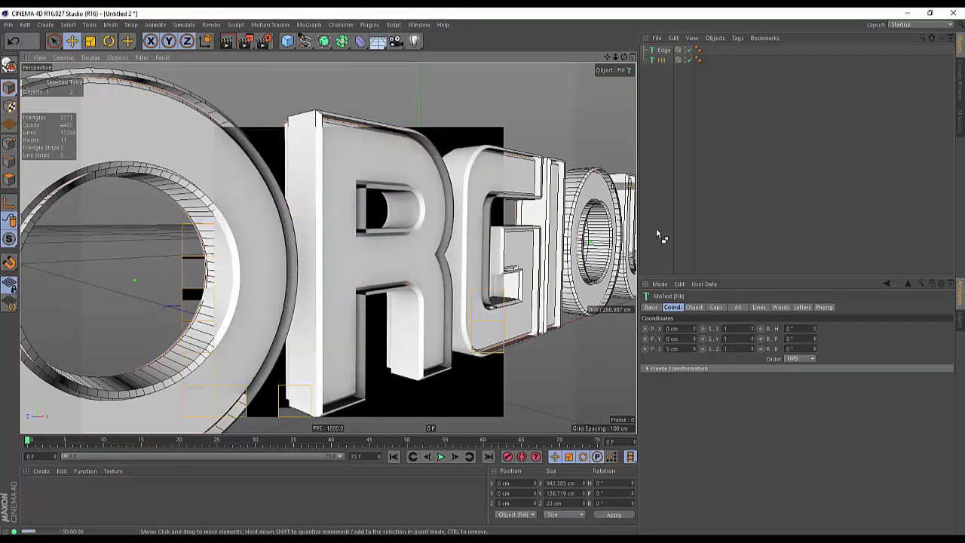
{"action": "left_click", "coordinate": [659, 237]}
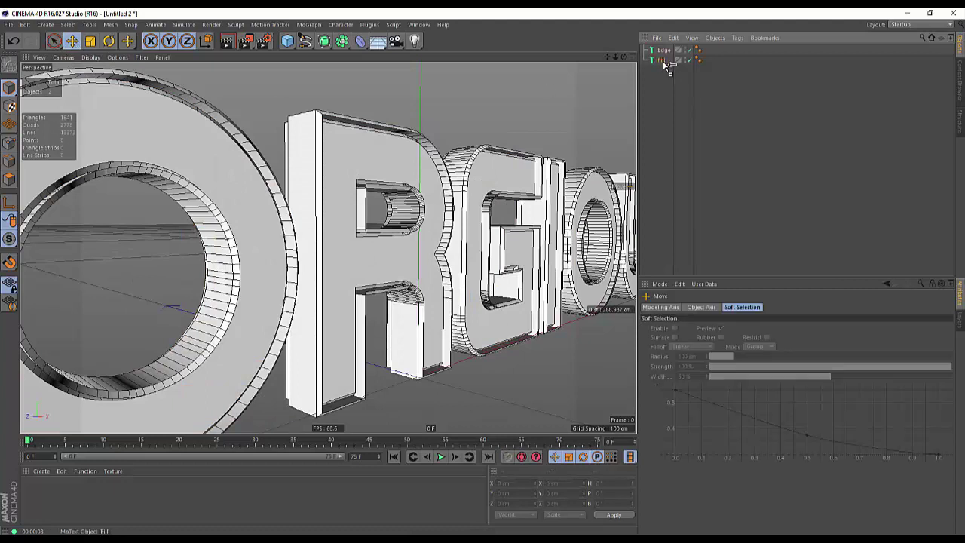
- Duplicate the Fill text object and name the copy Face
{"action": "left_click_drag", "start_coordinate": [661, 79], "coordinate": [666, 70], "text": "ctrl"}
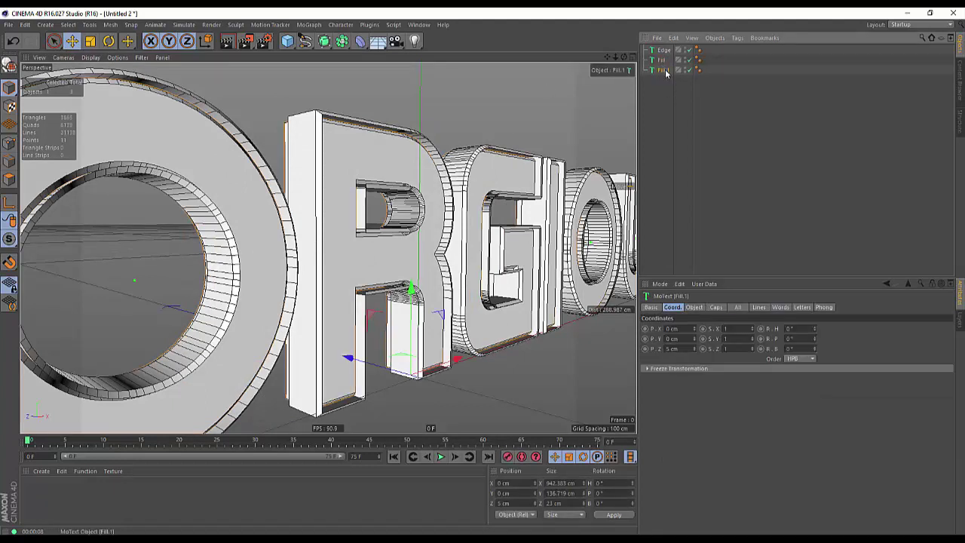
{"action": "double_click", "coordinate": [663, 70]}
{"action": "type", "text": "Fac"}
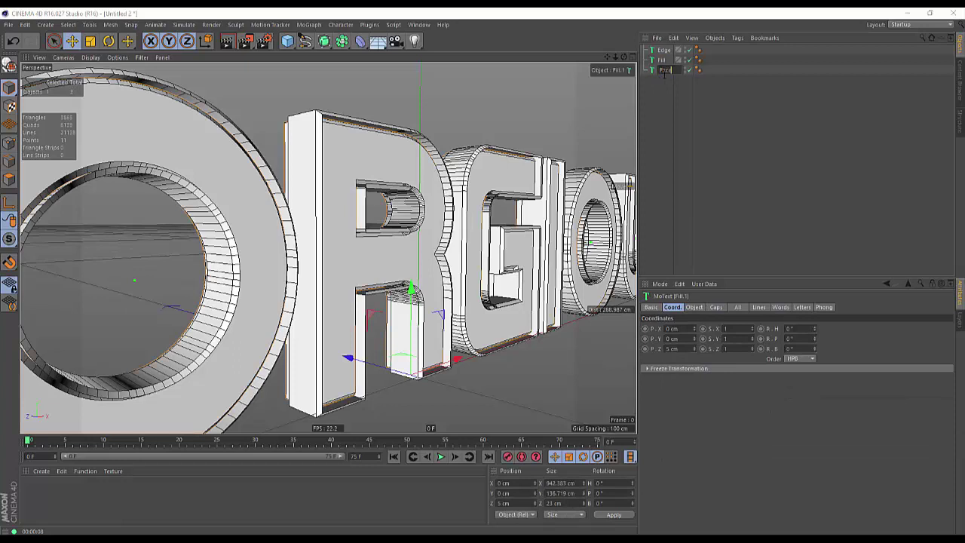
{"action": "type", "text": "e"}
{"action": "key", "text": "Return"}
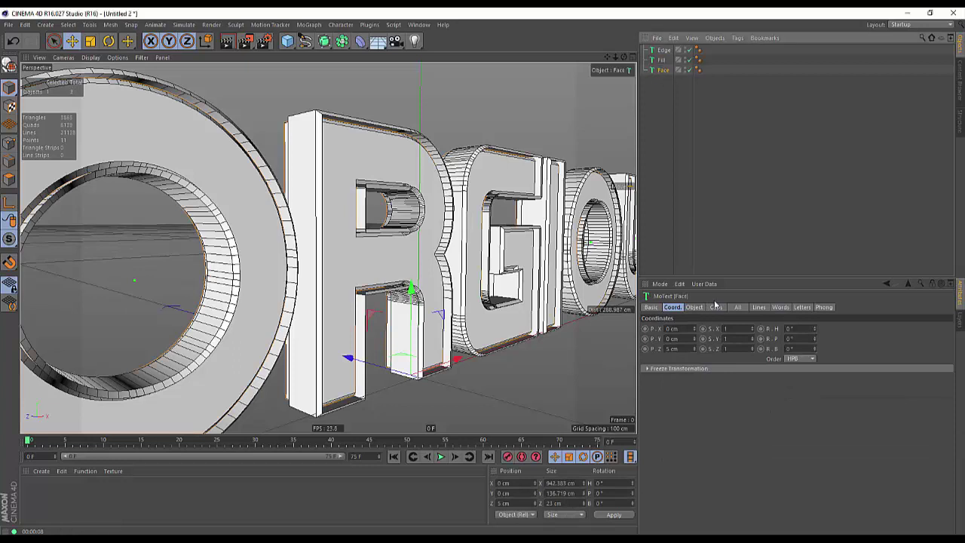
- Set the start fillet radius of the Face text to 10 cm
{"action": "left_click", "coordinate": [698, 307]}
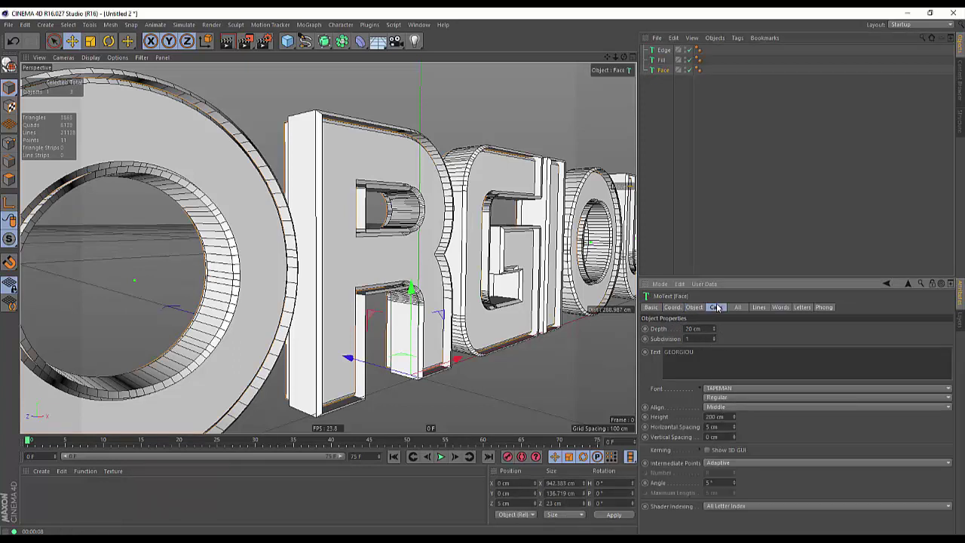
{"action": "left_click", "coordinate": [716, 307]}
{"action": "left_click_drag", "start_coordinate": [756, 348], "coordinate": [756, 343]}
{"action": "left_click_drag", "start_coordinate": [550, 305], "coordinate": [377, 280], "text": "alt"}
{"action": "middle_click_drag", "start_coordinate": [567, 267], "coordinate": [229, 276], "text": "alt"}
{"action": "right_click_drag", "start_coordinate": [228, 276], "coordinate": [332, 274], "text": "alt"}
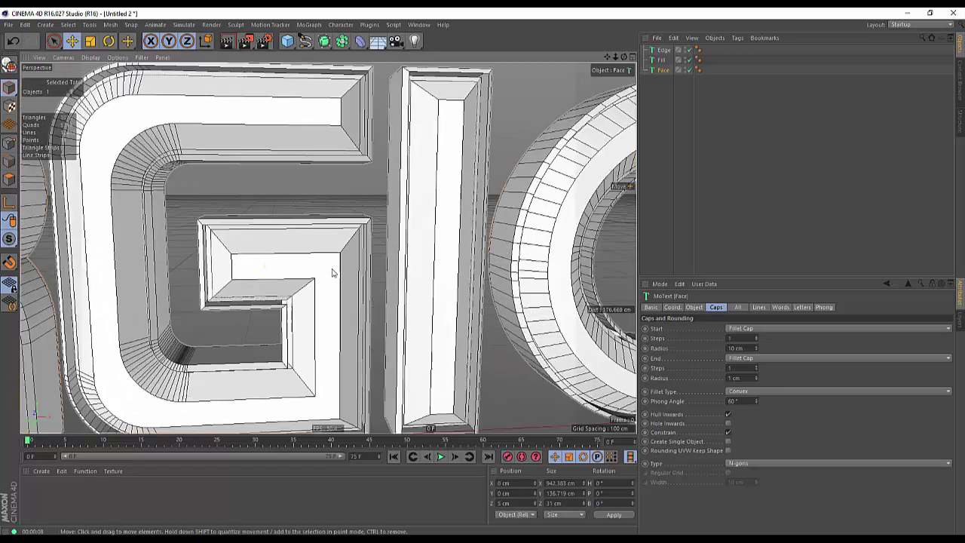
- Set the Z position of the Face text to 2 cm
{"action": "left_click_drag", "start_coordinate": [307, 282], "coordinate": [171, 270], "text": "alt"}
{"action": "left_click", "coordinate": [673, 307]}
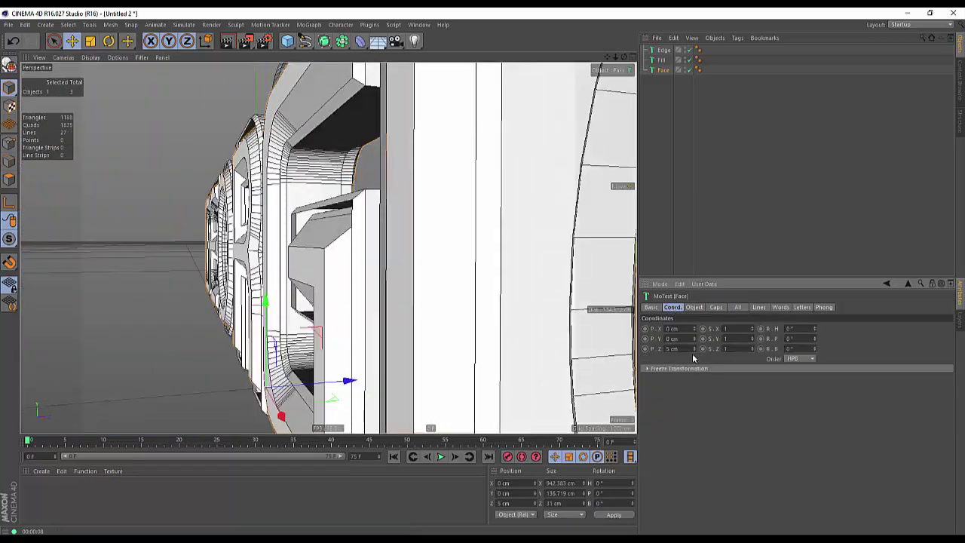
{"action": "left_click_drag", "start_coordinate": [694, 349], "coordinate": [695, 347]}
{"action": "left_click_drag", "start_coordinate": [302, 273], "coordinate": [445, 273], "text": "alt"}
{"action": "right_click_drag", "start_coordinate": [445, 273], "coordinate": [290, 281], "text": "alt"}
{"action": "left_click_drag", "start_coordinate": [196, 279], "coordinate": [287, 273], "text": "alt"}
{"action": "scroll", "coordinate": [285, 275], "scroll_direction": "up", "scroll_amount": 10}
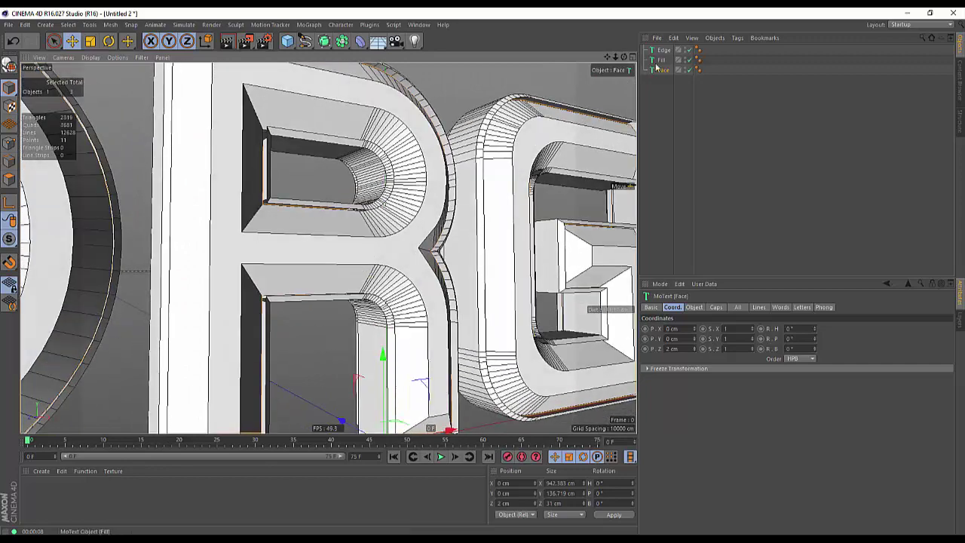
- Bring the Fill text forward by setting its Z position to -4 cm
{"action": "left_click", "coordinate": [661, 60]}
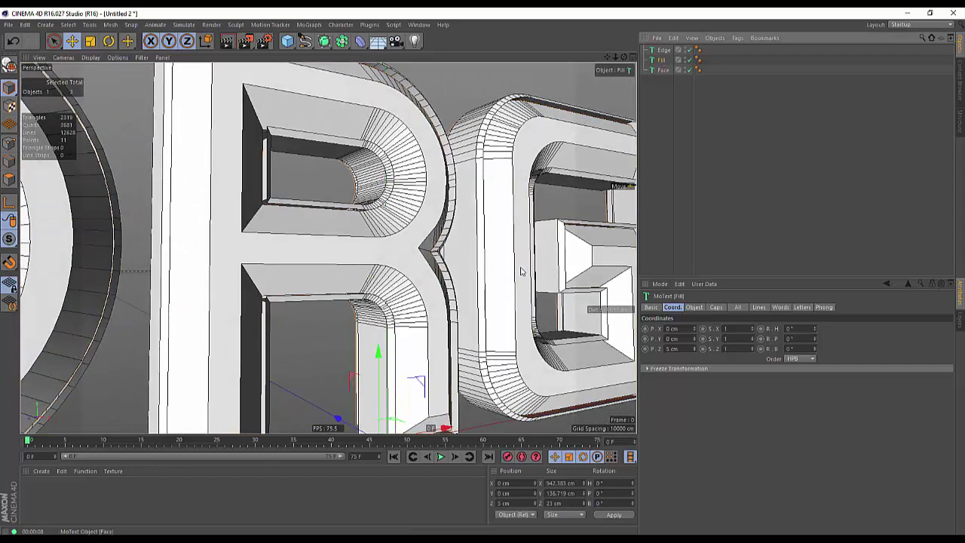
{"action": "left_click_drag", "start_coordinate": [695, 348], "coordinate": [695, 363]}
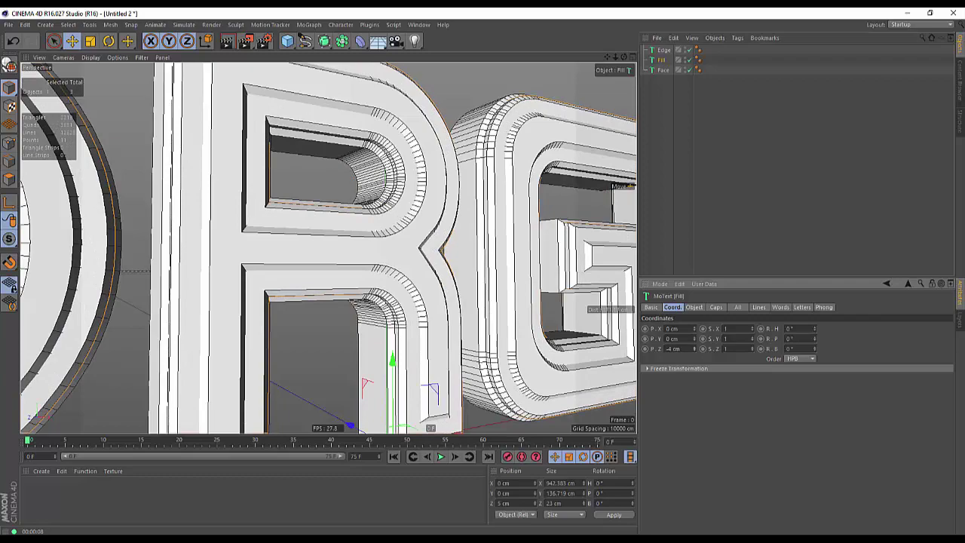
{"action": "left_click_drag", "start_coordinate": [399, 308], "coordinate": [390, 284], "text": "alt"}
{"action": "scroll", "coordinate": [432, 253], "scroll_direction": "up", "scroll_amount": 5}
- Render a viewport preview of the title from a distance and examine the layered bevels up close around the R and G
{"action": "scroll", "coordinate": [389, 284], "scroll_direction": "down", "scroll_amount": 8}
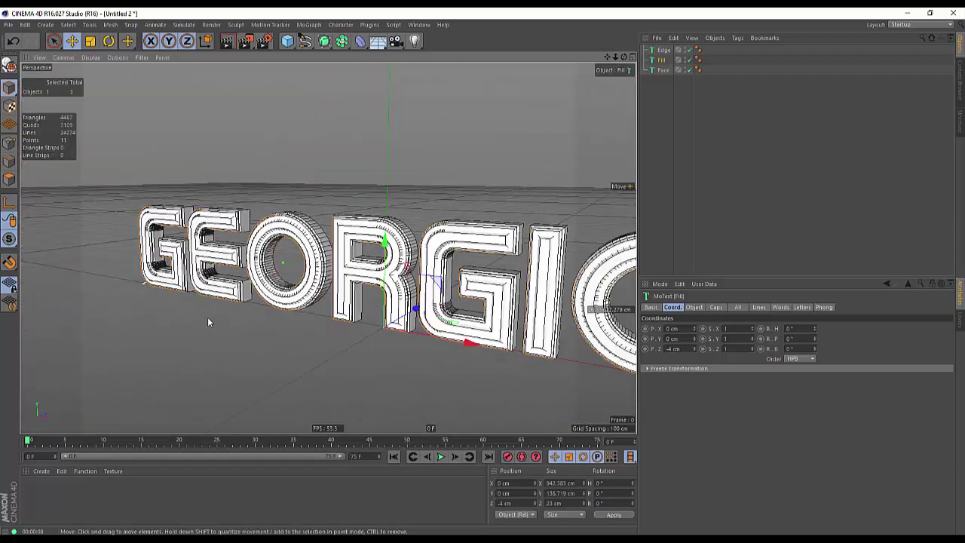
{"action": "middle_click_drag", "start_coordinate": [311, 317], "coordinate": [209, 263], "text": "alt"}
{"action": "scroll", "coordinate": [208, 263], "scroll_direction": "down", "scroll_amount": 3}
{"action": "left_click_drag", "start_coordinate": [208, 263], "coordinate": [219, 230], "text": "alt"}
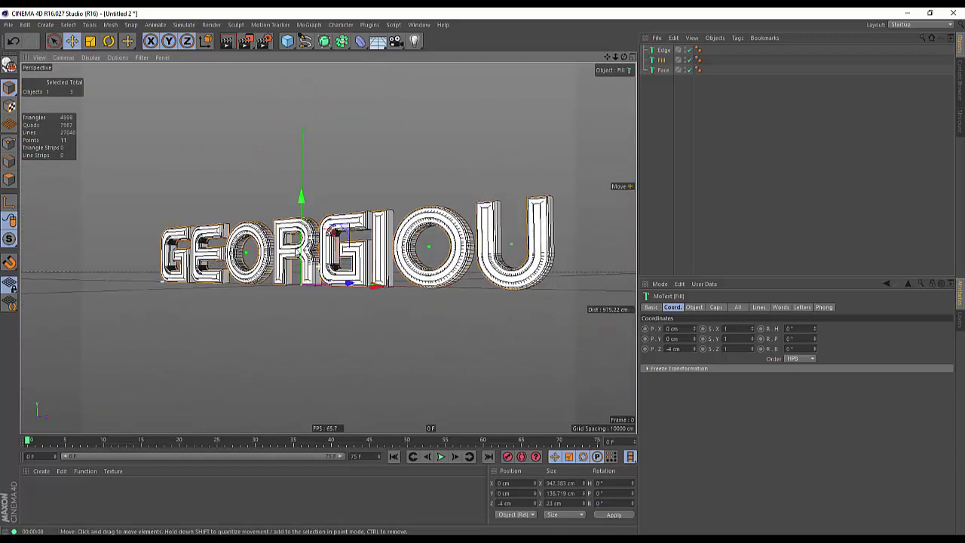
{"action": "scroll", "coordinate": [218, 230], "scroll_direction": "up", "scroll_amount": 3}
{"action": "key", "text": "ctrl+r"}
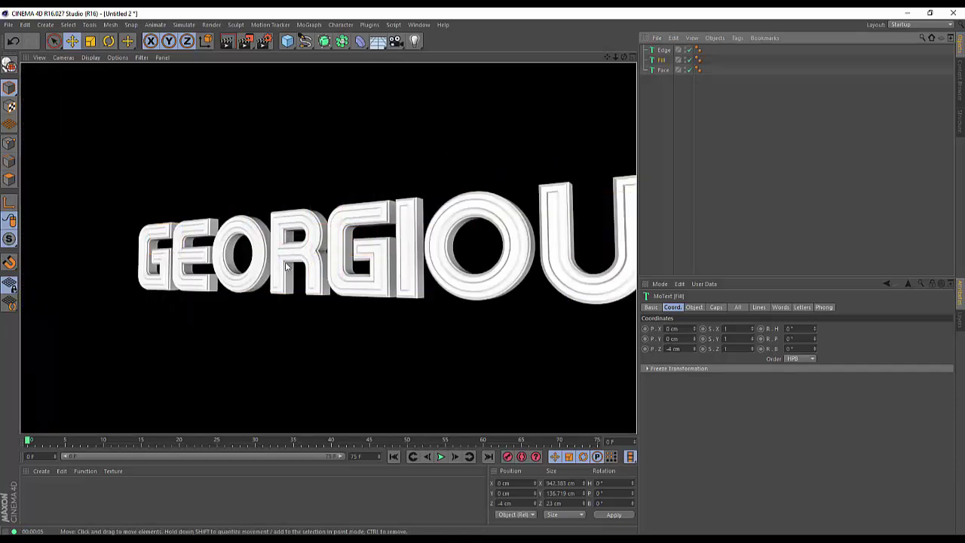
{"action": "left_click_drag", "start_coordinate": [288, 261], "coordinate": [408, 265], "text": "alt"}
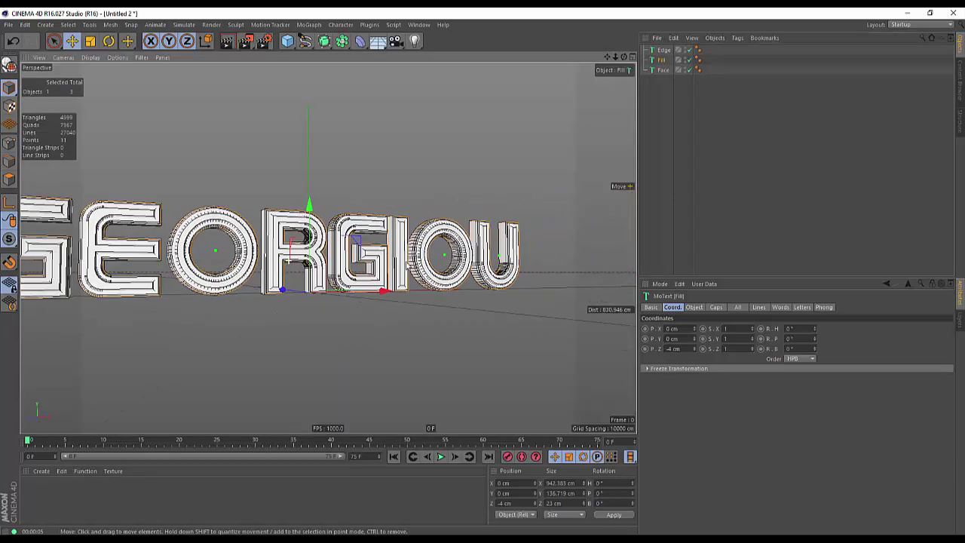
{"action": "right_click_drag", "start_coordinate": [280, 260], "coordinate": [463, 265], "text": "alt"}
{"action": "mouse_move", "coordinate": [431, 244]}
{"action": "left_mouse_down", "text": "alt"}
{"action": "mouse_move", "coordinate": [463, 246]}
{"action": "mouse_move", "coordinate": [514, 214]}
{"action": "mouse_move", "coordinate": [459, 222]}
{"action": "mouse_move", "coordinate": [436, 244]}
{"action": "left_mouse_up", "text": "alt"}
{"action": "right_click_drag", "start_coordinate": [449, 234], "coordinate": [330, 260], "text": "alt"}
{"action": "middle_click_drag", "start_coordinate": [422, 240], "coordinate": [295, 269], "text": "alt"}
{"action": "right_click_drag", "start_coordinate": [296, 268], "coordinate": [400, 257], "text": "alt"}
- Duplicate the Face text object and name the copy Outline
{"action": "left_click", "coordinate": [667, 84]}
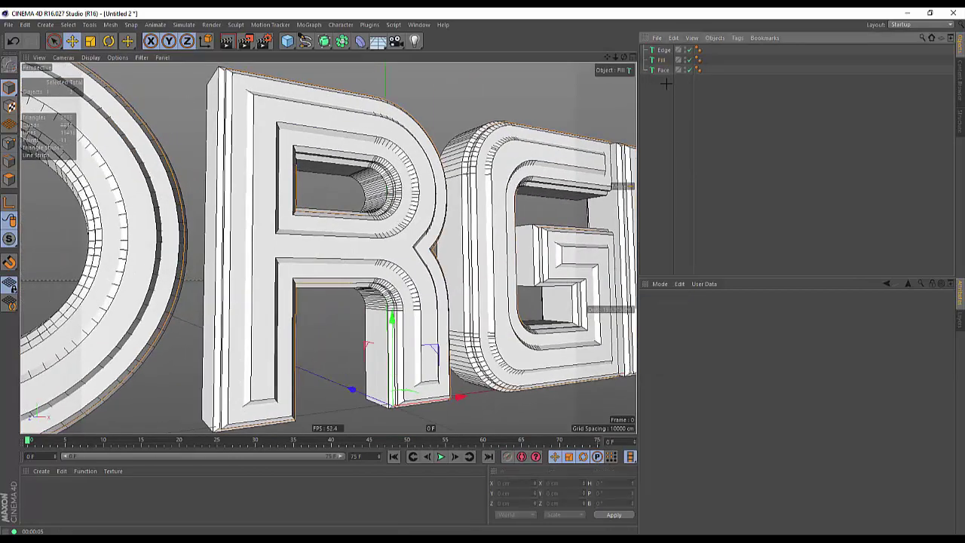
{"action": "left_click_drag", "start_coordinate": [664, 72], "coordinate": [663, 76], "text": "ctrl"}
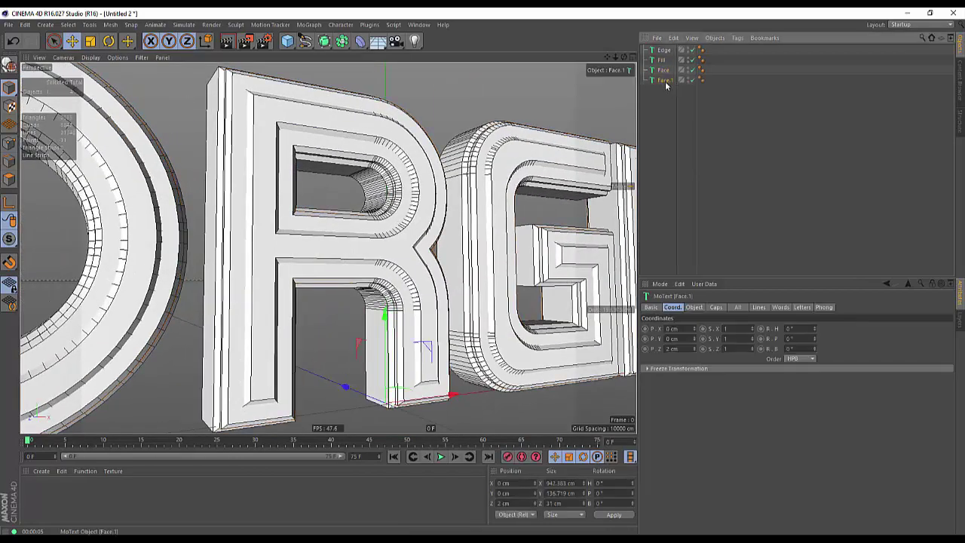
{"action": "double_click", "coordinate": [665, 80]}
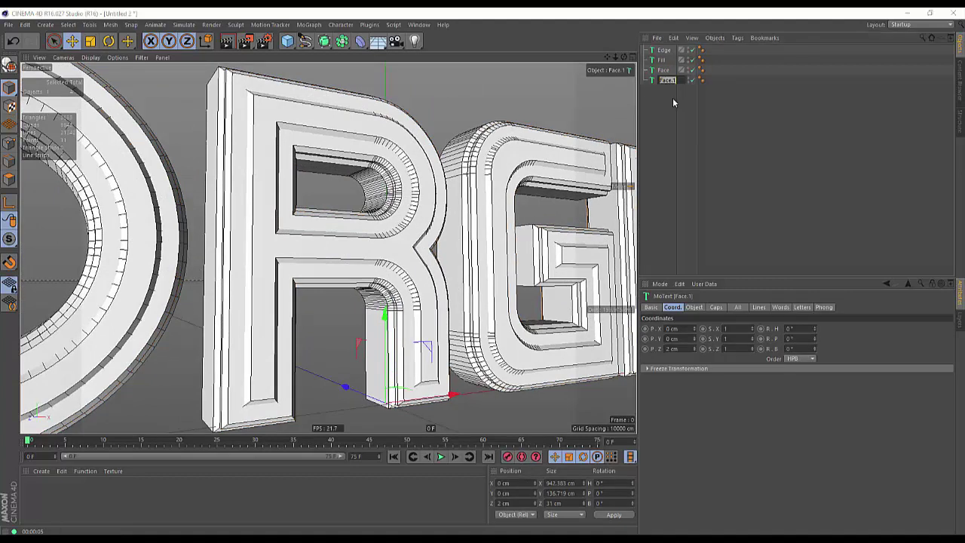
{"action": "type", "text": "Outline"}
{"action": "key", "text": "Return"}
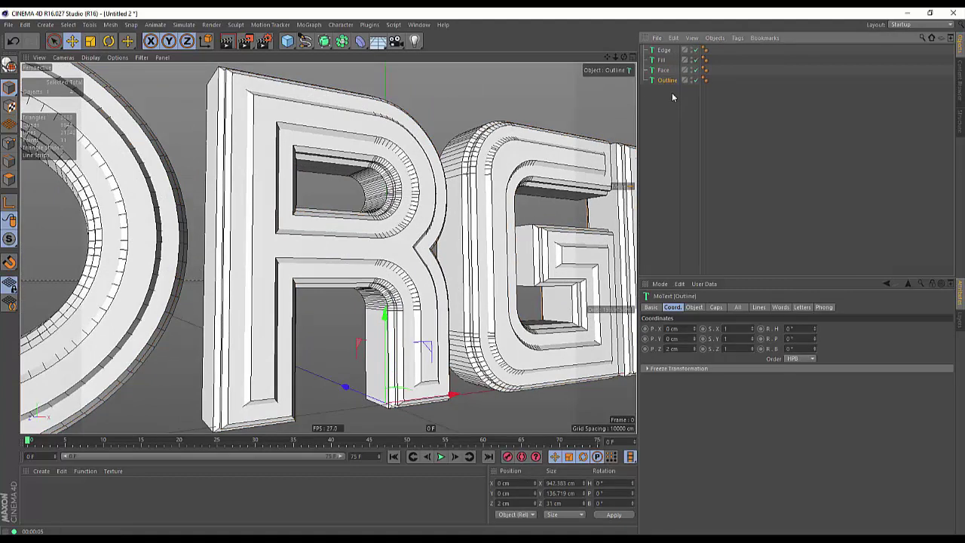
- Set the depth of the Outline text to 10 cm and move it back along Z to about 14 cm
{"action": "left_click", "coordinate": [694, 307]}
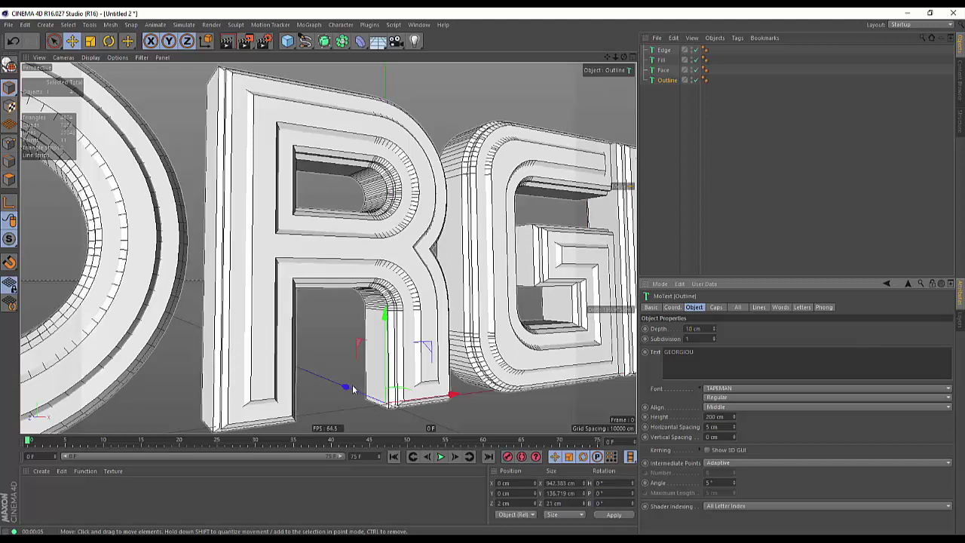
{"action": "left_click_drag", "start_coordinate": [365, 393], "coordinate": [356, 399]}
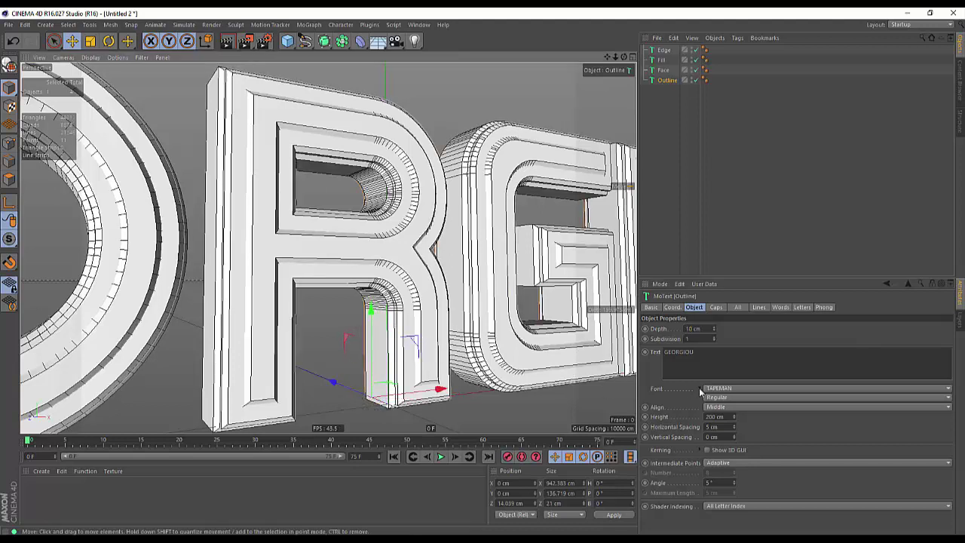
- Disable Constrain for the Outline text's caps and set its start fillet radius to 5 cm
{"action": "left_click", "coordinate": [715, 307]}
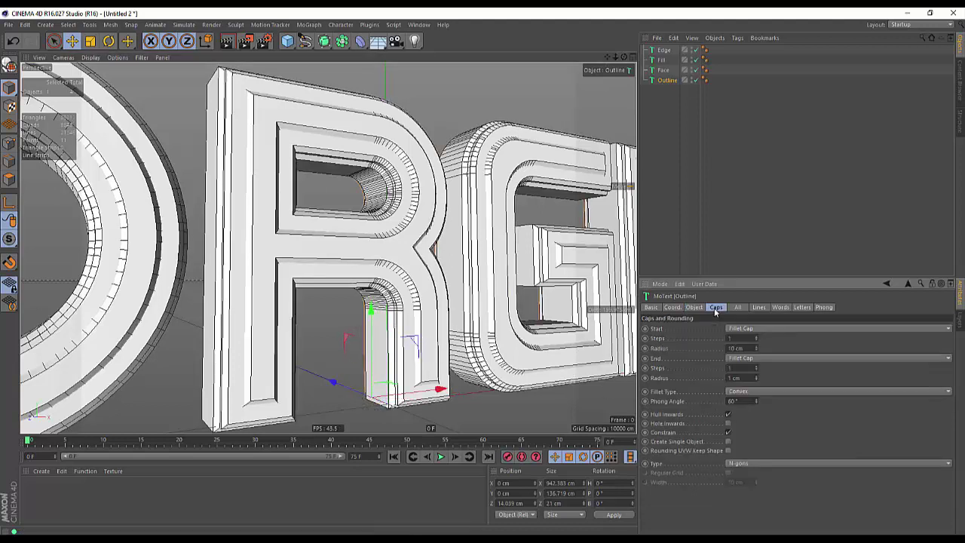
{"action": "left_click", "coordinate": [728, 433]}
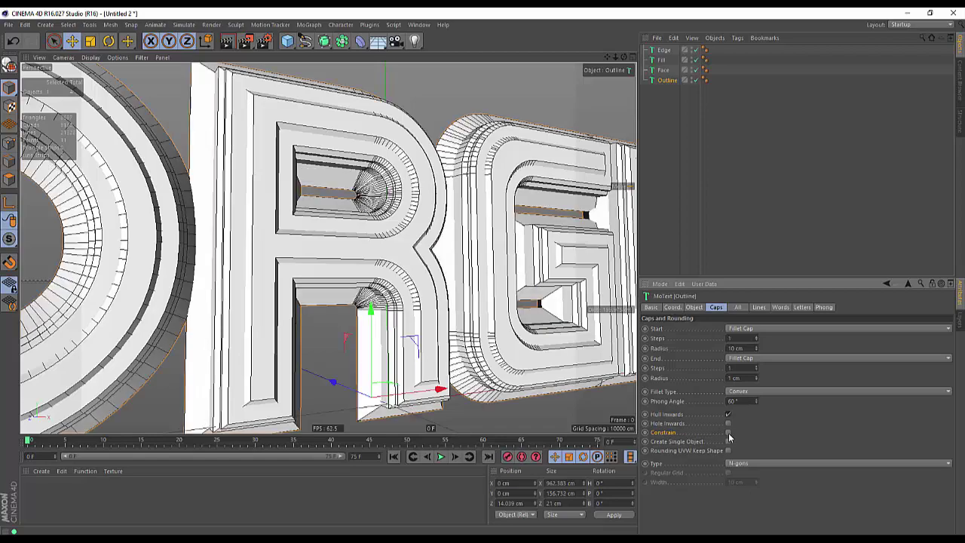
{"action": "left_click_drag", "start_coordinate": [243, 383], "coordinate": [438, 392], "text": "alt"}
{"action": "left_click_drag", "start_coordinate": [756, 348], "coordinate": [756, 355]}
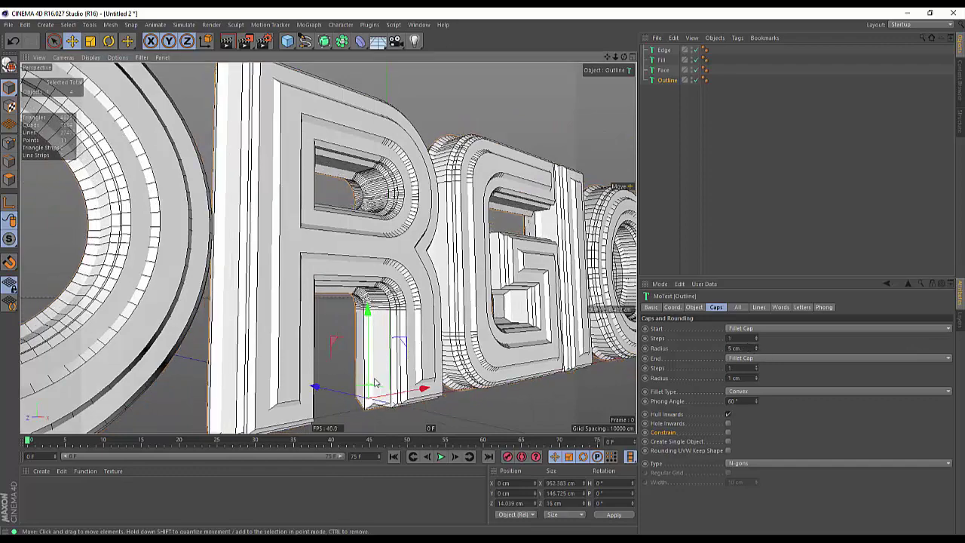
- Move the Outline text along Z to about 9 cm and set its end fillet radius to 5 cm
{"action": "right_click_drag", "start_coordinate": [377, 379], "coordinate": [403, 370], "text": "alt"}
{"action": "left_click_drag", "start_coordinate": [381, 346], "coordinate": [386, 345], "text": "alt"}
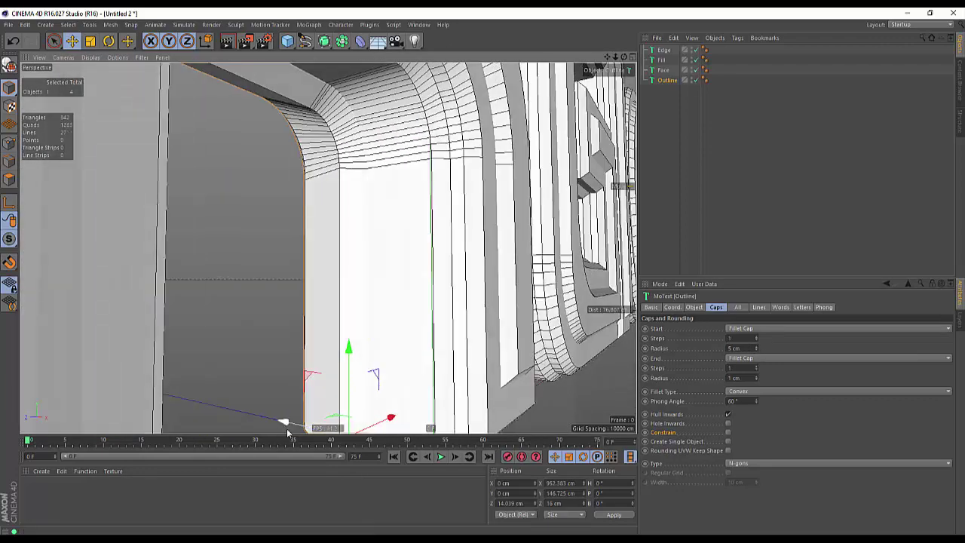
{"action": "mouse_move", "coordinate": [297, 423]}
{"action": "left_mouse_down"}
{"action": "mouse_move", "coordinate": [328, 431]}
{"action": "mouse_move", "coordinate": [309, 427]}
{"action": "left_mouse_up"}
{"action": "scroll", "coordinate": [753, 379], "scroll_direction": "up", "scroll_amount": 2}
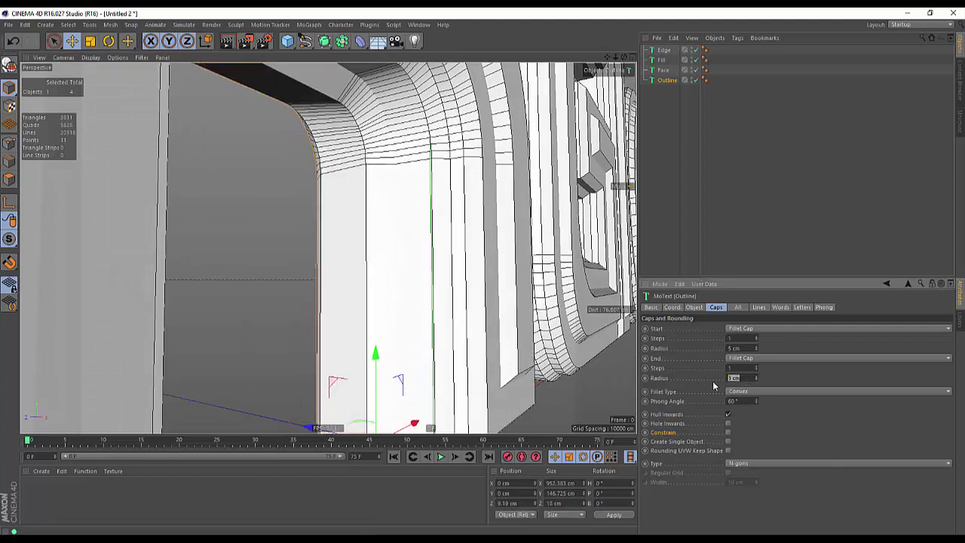
{"action": "key", "text": "Return"}
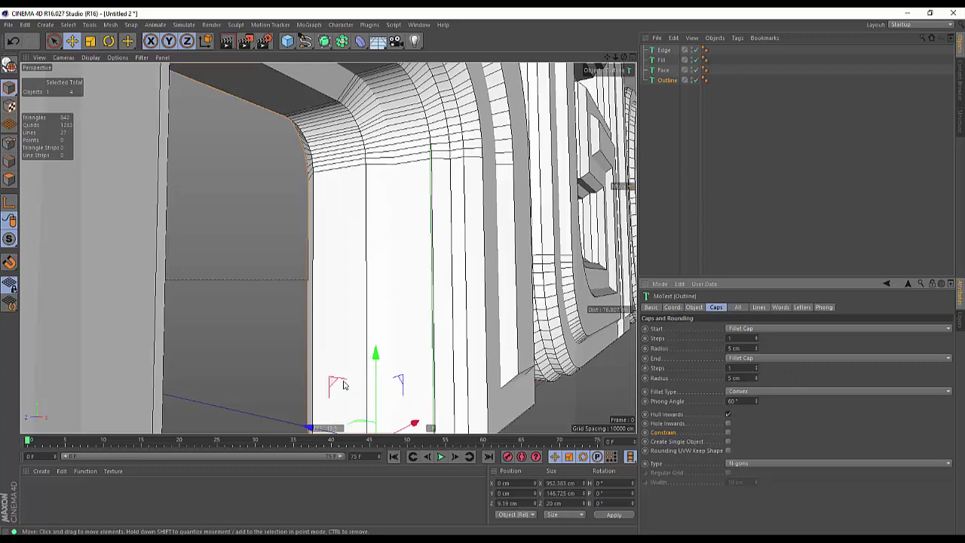
- Move the Outline text along Z to about 6.3 cm and set its start and end fillet radii to 3 cm
{"action": "middle_click_drag", "start_coordinate": [344, 381], "coordinate": [325, 314], "text": "alt"}
{"action": "left_click_drag", "start_coordinate": [298, 364], "coordinate": [279, 347]}
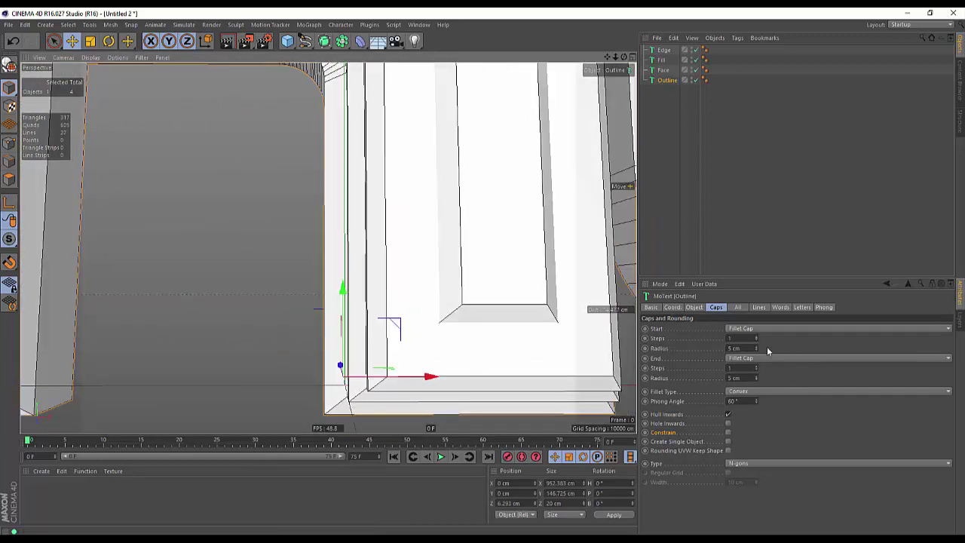
{"action": "double_click", "coordinate": [731, 348]}
{"action": "type", "text": "3"}
{"action": "key", "text": "Return"}
{"action": "left_click_drag", "start_coordinate": [347, 368], "coordinate": [409, 390], "text": "alt"}
{"action": "double_click", "coordinate": [742, 378]}
{"action": "type", "text": "3"}
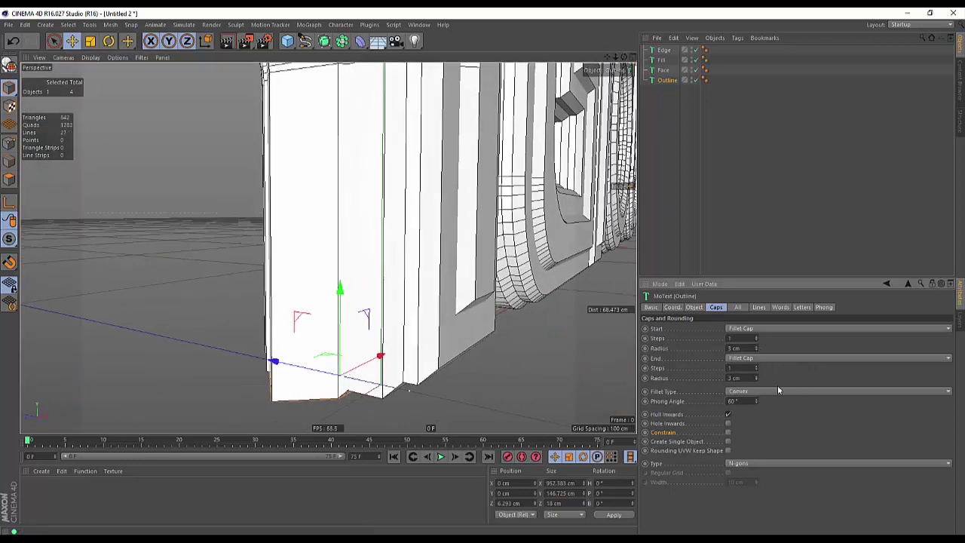
{"action": "key", "text": "Return"}
- Move the Outline text along Z to about 5.1 cm and deselect it
{"action": "left_click_drag", "start_coordinate": [313, 367], "coordinate": [294, 375]}
{"action": "key", "text": "ctrl+z"}
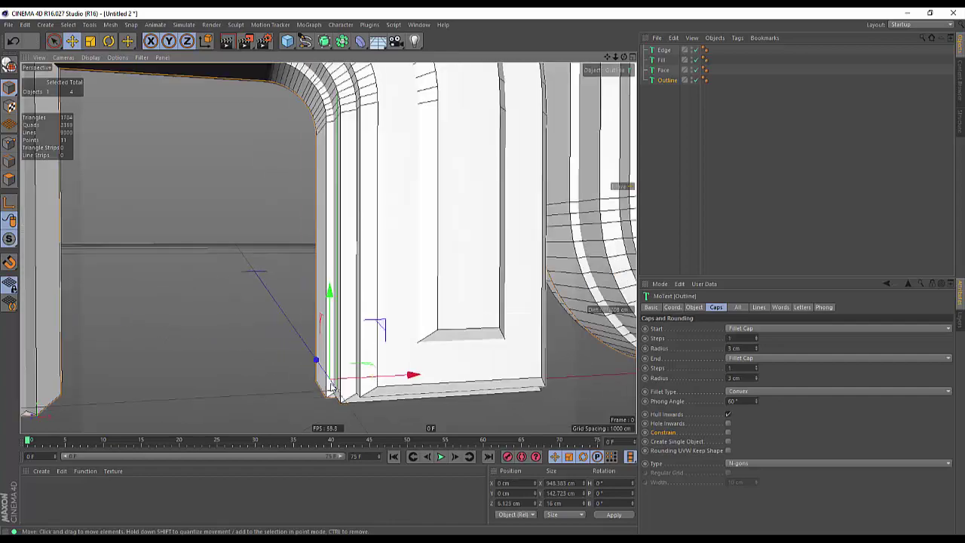
{"action": "right_click_drag", "start_coordinate": [362, 378], "coordinate": [308, 384], "text": "alt"}
{"action": "left_click_drag", "start_coordinate": [308, 385], "coordinate": [274, 345], "text": "alt"}
{"action": "right_click_drag", "start_coordinate": [273, 345], "coordinate": [166, 355], "text": "alt"}
{"action": "left_click", "coordinate": [701, 203]}
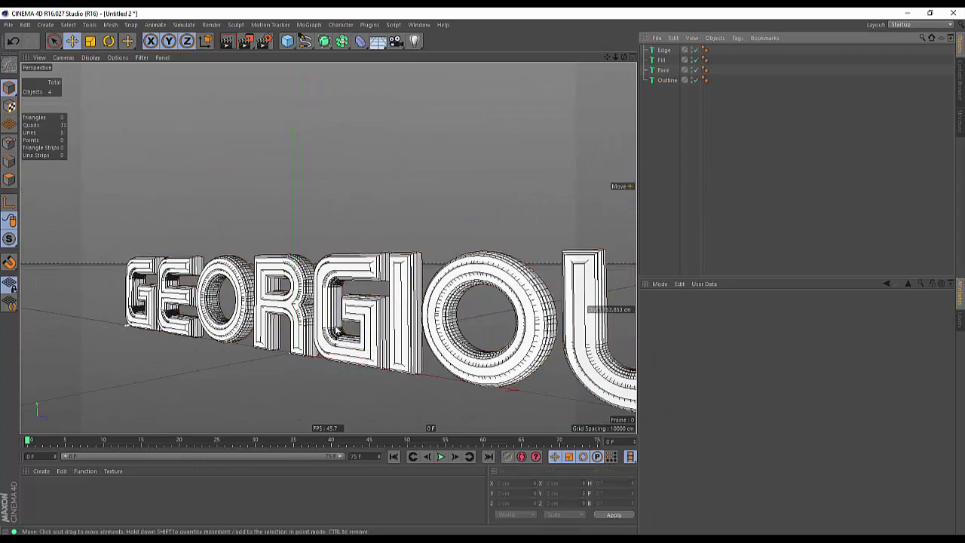
- Render a close angled view of the layered text in the viewport
{"action": "left_click_drag", "start_coordinate": [339, 329], "coordinate": [413, 324], "text": "alt"}
{"action": "right_click_drag", "start_coordinate": [414, 324], "coordinate": [388, 329], "text": "alt"}
{"action": "left_click_drag", "start_coordinate": [388, 329], "coordinate": [409, 298], "text": "alt"}
{"action": "middle_click_drag", "start_coordinate": [409, 297], "coordinate": [458, 284], "text": "alt"}
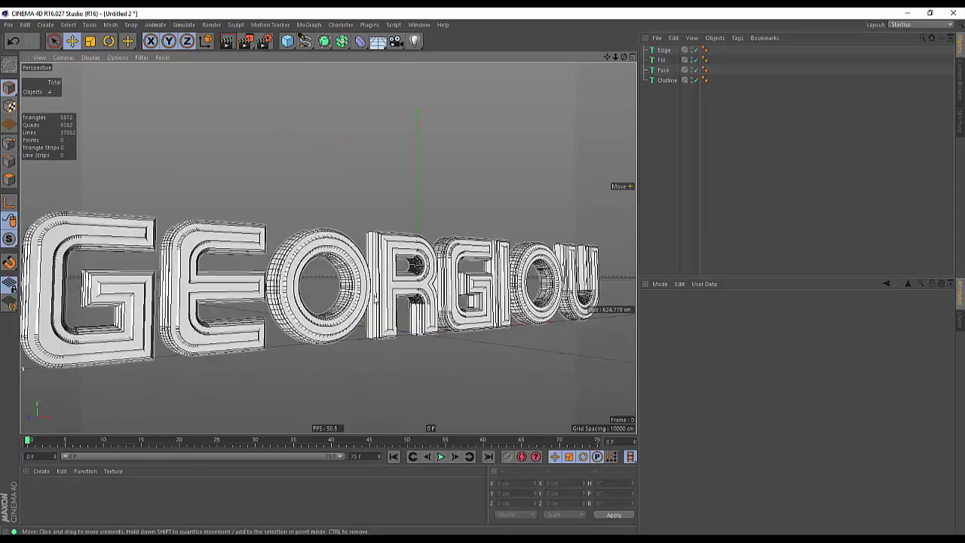
{"action": "right_click_drag", "start_coordinate": [458, 285], "coordinate": [506, 281], "text": "alt"}
{"action": "key", "text": "ctrl+r"}
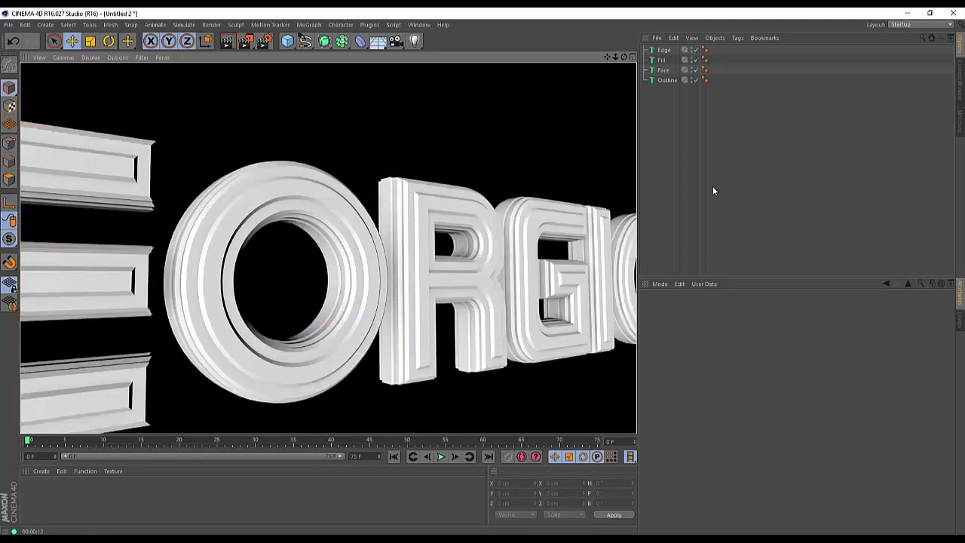
- Examine the complete layered text from several angles and from the front
{"action": "middle_click_drag", "start_coordinate": [488, 314], "coordinate": [358, 309], "text": "alt"}
{"action": "right_click_drag", "start_coordinate": [358, 309], "coordinate": [310, 294], "text": "alt"}
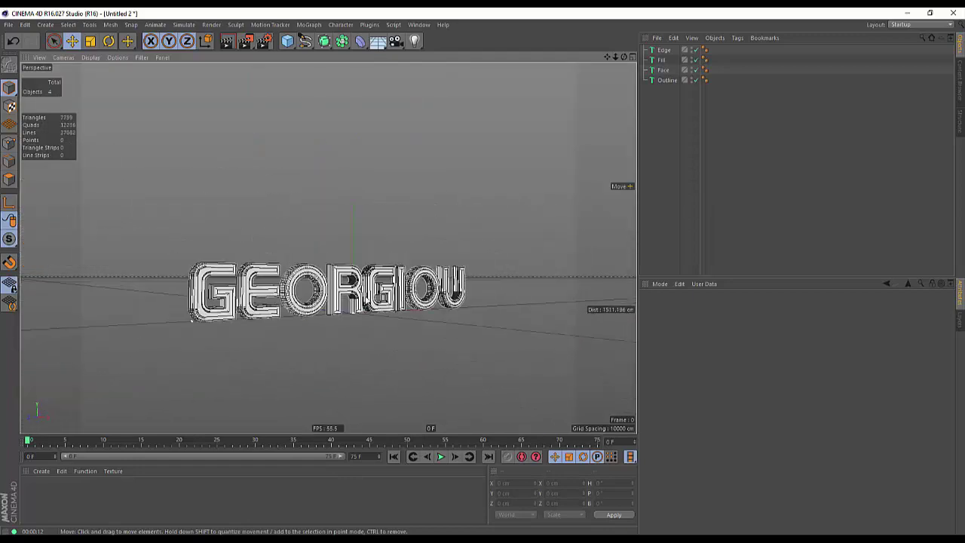
{"action": "left_click_drag", "start_coordinate": [321, 298], "coordinate": [220, 300], "text": "alt"}
{"action": "right_click_drag", "start_coordinate": [347, 302], "coordinate": [422, 300], "text": "alt"}
{"action": "middle_click_drag", "start_coordinate": [422, 301], "coordinate": [402, 298], "text": "alt"}
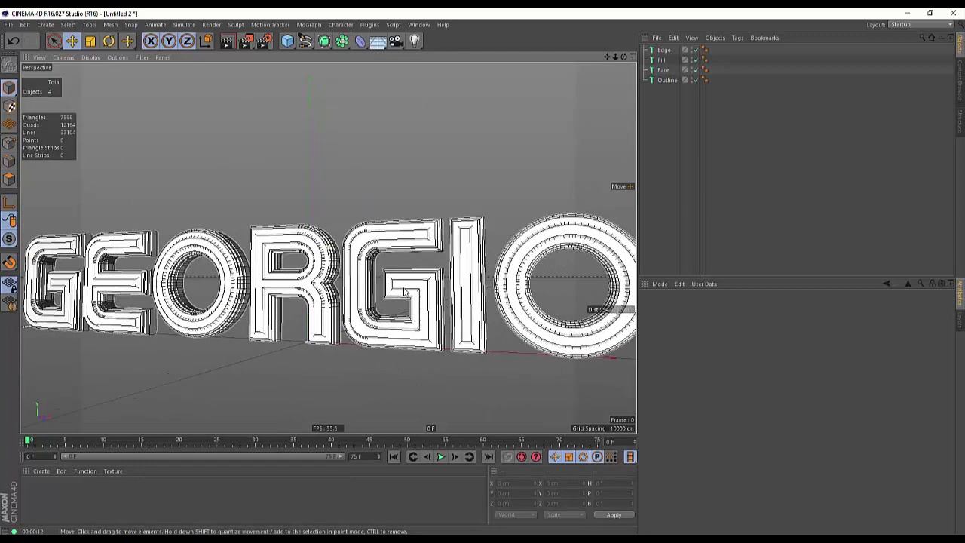
{"action": "key", "text": "ctrl+a"}
{"action": "left_click", "coordinate": [668, 116]}
{"action": "mouse_move", "coordinate": [288, 292]}
{"action": "right_mouse_down", "text": "alt"}
{"action": "mouse_move", "coordinate": [308, 300]}
{"action": "mouse_move", "coordinate": [301, 283]}
{"action": "right_mouse_up", "text": "alt"}
{"action": "left_click_drag", "start_coordinate": [300, 284], "coordinate": [403, 273], "text": "alt"}
{"action": "right_click_drag", "start_coordinate": [403, 273], "coordinate": [329, 294], "text": "alt"}
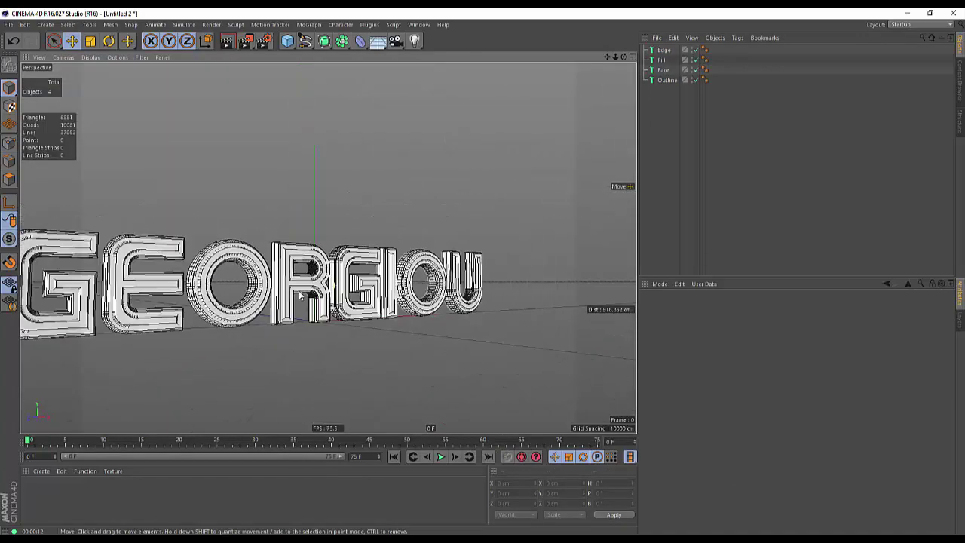
{"action": "middle_click_drag", "start_coordinate": [329, 294], "coordinate": [388, 261], "text": "alt"}
{"action": "right_click_drag", "start_coordinate": [388, 261], "coordinate": [421, 255], "text": "alt"}
{"action": "left_click_drag", "start_coordinate": [421, 255], "coordinate": [343, 273], "text": "alt"}
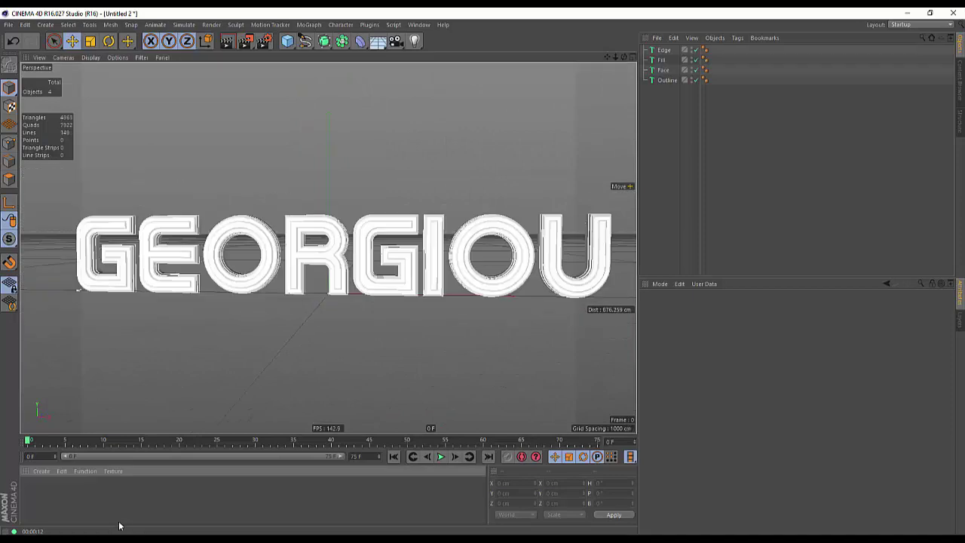
- Add a light and set its falloff to Inverse Square (Physically Accurate)
{"action": "left_click", "coordinate": [414, 42]}
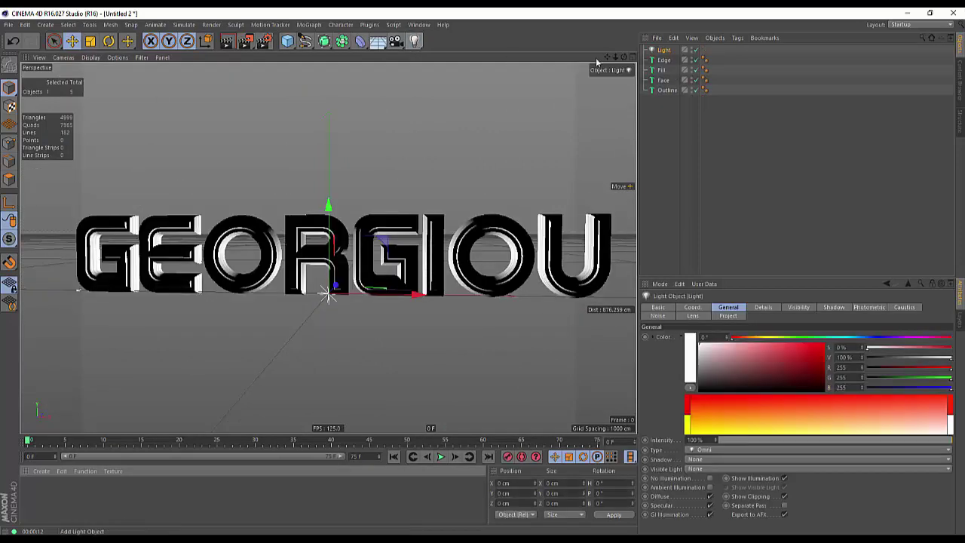
{"action": "key", "text": "Delete"}
{"action": "left_click_drag", "start_coordinate": [420, 46], "coordinate": [453, 56]}
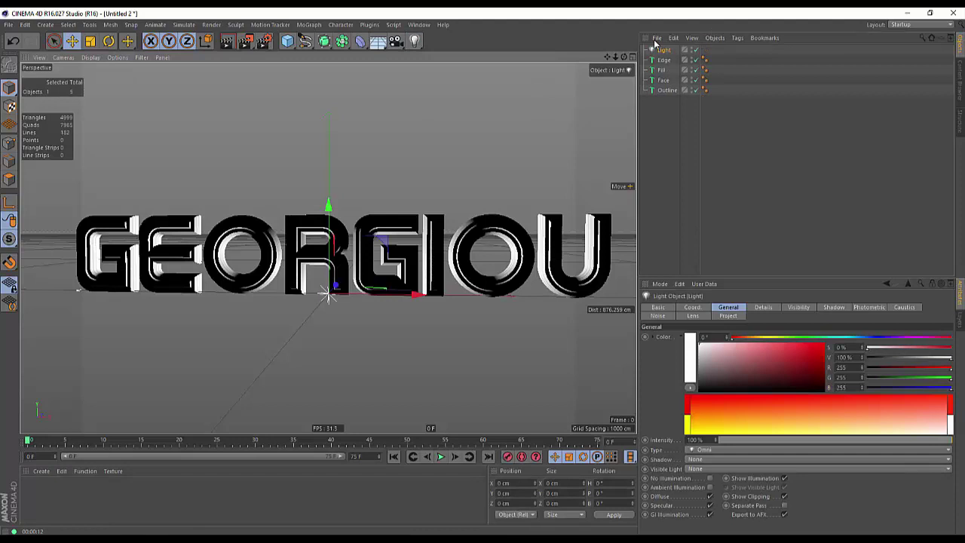
{"action": "left_click", "coordinate": [766, 306]}
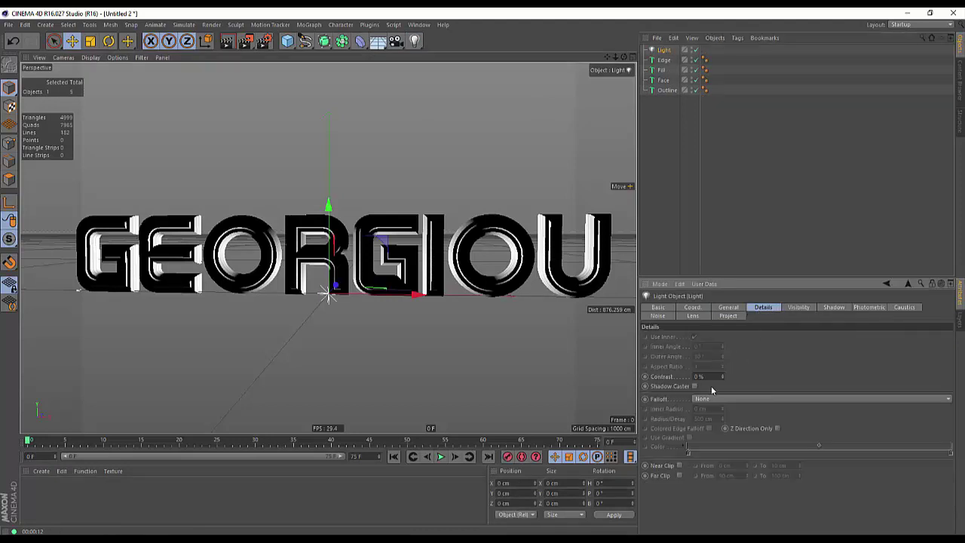
{"action": "left_click", "coordinate": [706, 399]}
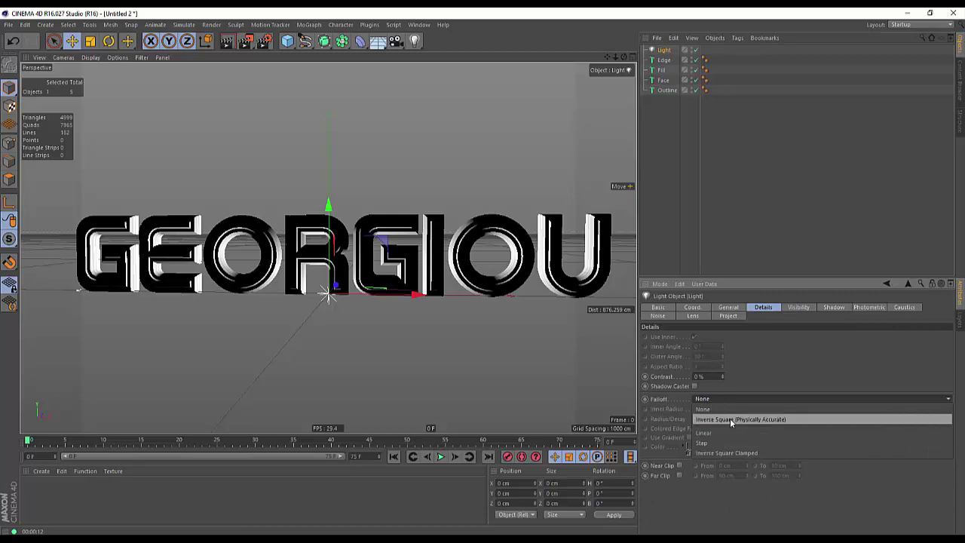
{"action": "left_click", "coordinate": [736, 421]}
- Place the light above and in front of the start of the text and set its decay radius to 270 cm
{"action": "left_click_drag", "start_coordinate": [337, 287], "coordinate": [123, 51]}
{"action": "scroll", "coordinate": [181, 144], "scroll_direction": "down", "scroll_amount": 3}
{"action": "middle_click_drag", "start_coordinate": [211, 173], "coordinate": [337, 186], "text": "alt"}
{"action": "left_click_drag", "start_coordinate": [722, 418], "coordinate": [722, 457]}
{"action": "left_click_drag", "start_coordinate": [300, 115], "coordinate": [254, 138]}
- Duplicate the light and move the copy below the last letter, to about X 523 cm and Y -29 cm
{"action": "left_click_drag", "start_coordinate": [667, 52], "coordinate": [667, 56], "text": "ctrl"}
{"action": "middle_click_drag", "start_coordinate": [456, 206], "coordinate": [329, 214], "text": "alt"}
{"action": "left_click_drag", "start_coordinate": [112, 144], "coordinate": [577, 257]}
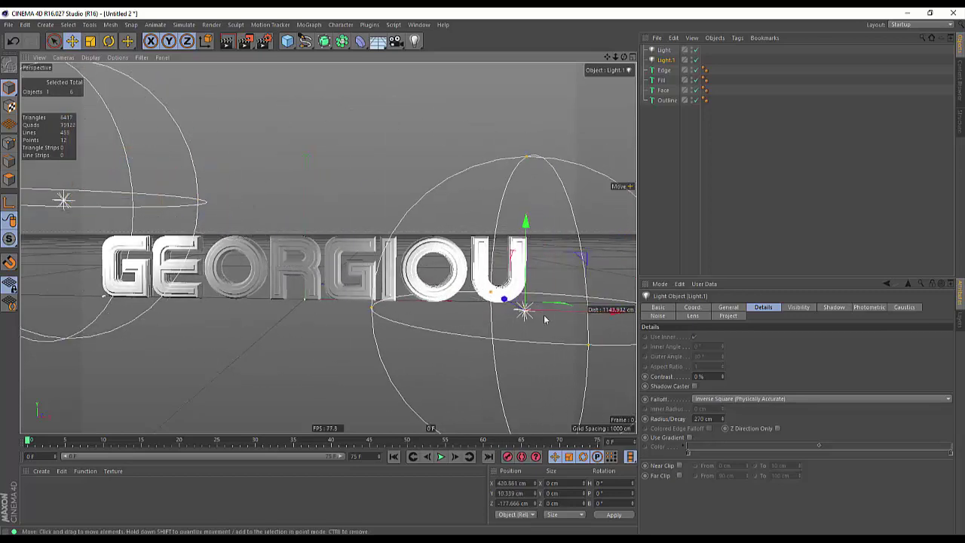
{"action": "mouse_move", "coordinate": [544, 319]}
{"action": "left_mouse_down"}
{"action": "mouse_move", "coordinate": [520, 331]}
{"action": "mouse_move", "coordinate": [602, 266]}
{"action": "mouse_move", "coordinate": [556, 316]}
{"action": "mouse_move", "coordinate": [530, 307]}
{"action": "left_mouse_up"}
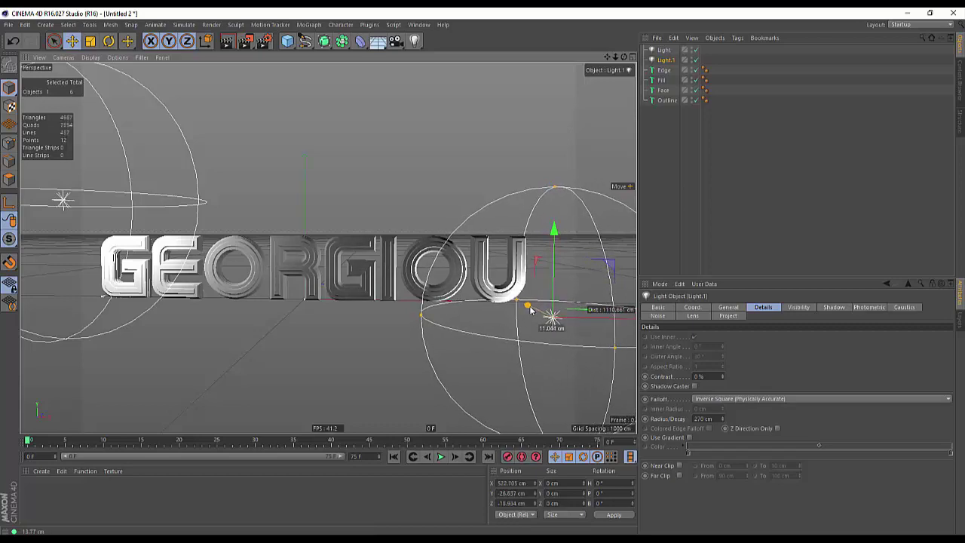
{"action": "left_click", "coordinate": [702, 169]}
- Hide the grid in the perspective viewport
{"action": "left_click_drag", "start_coordinate": [387, 264], "coordinate": [383, 245], "text": "alt"}
{"action": "scroll", "coordinate": [347, 265], "scroll_direction": "down", "scroll_amount": 3}
{"action": "left_click_drag", "start_coordinate": [334, 266], "coordinate": [235, 88], "text": "alt"}
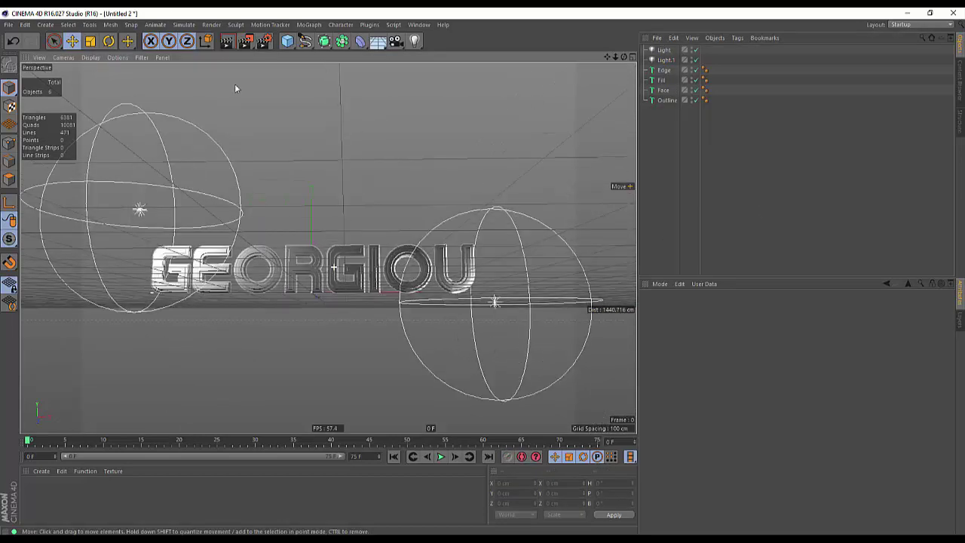
{"action": "left_click", "coordinate": [141, 57]}
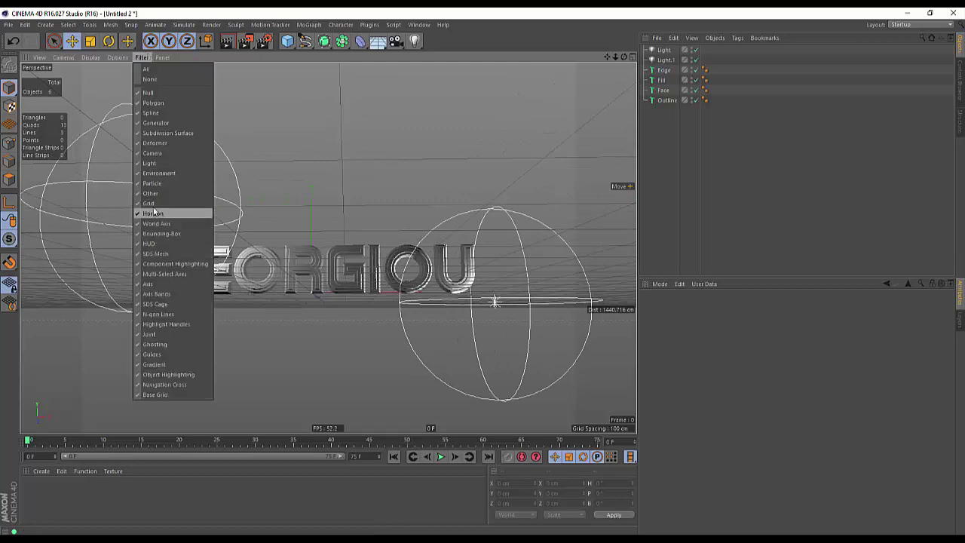
{"action": "left_click", "coordinate": [153, 205]}
- Frame the whole scene and render the lit text in the viewport
{"action": "left_click_drag", "start_coordinate": [319, 274], "coordinate": [304, 276], "text": "alt"}
{"action": "mouse_move", "coordinate": [309, 272]}
{"action": "right_mouse_down", "text": "alt"}
{"action": "mouse_move", "coordinate": [338, 277]}
{"action": "mouse_move", "coordinate": [327, 274]}
{"action": "right_mouse_up", "text": "alt"}
{"action": "key", "text": "h"}
{"action": "key", "text": "ctrl+r"}
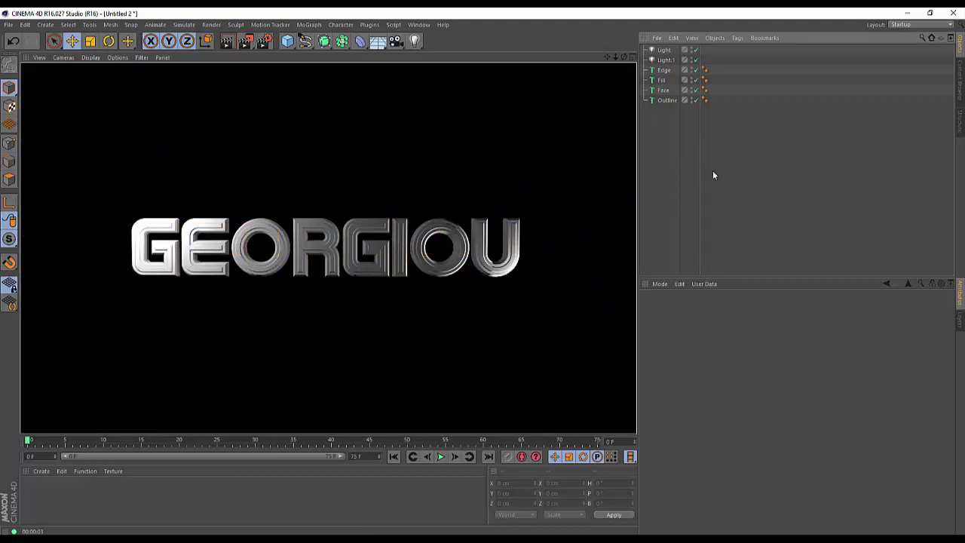
- Set the render output to 1920 x 1080 pixels at 25 frames per second
{"action": "left_click", "coordinate": [265, 42]}
{"action": "left_click", "coordinate": [89, 51]}
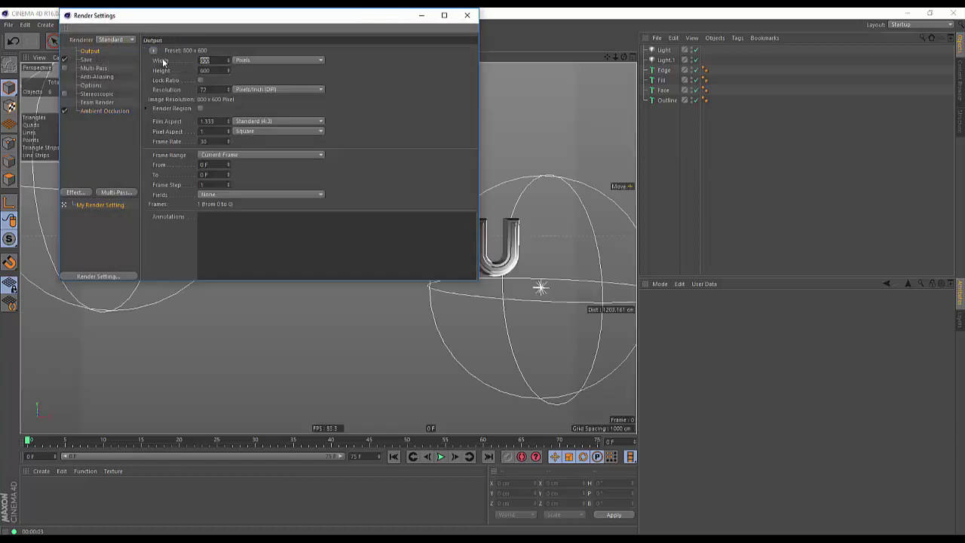
{"action": "type", "text": "1920"}
{"action": "key", "text": "Tab"}
{"action": "type", "text": "10870"}
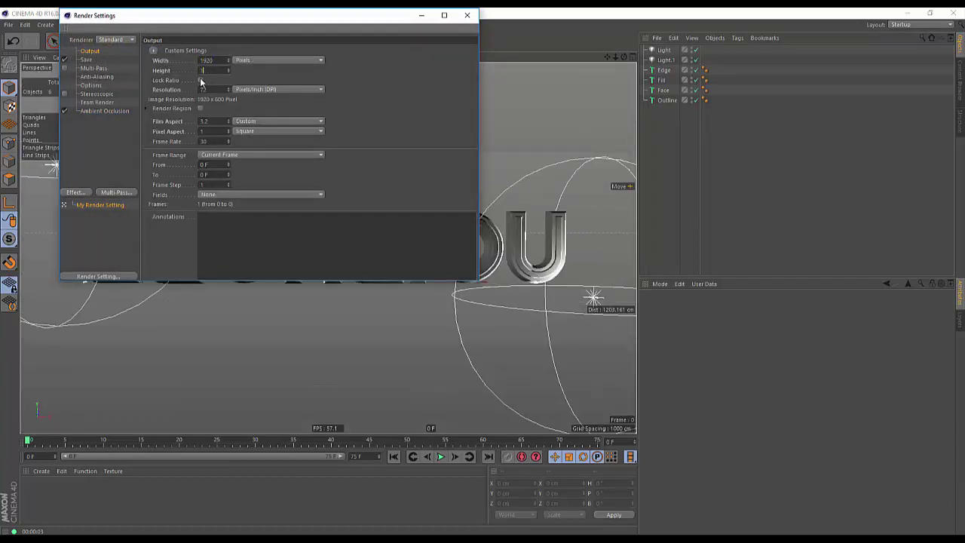
{"action": "key", "text": "Return"}
{"action": "left_click", "coordinate": [211, 71]}
{"action": "key", "text": "BackSpace"}
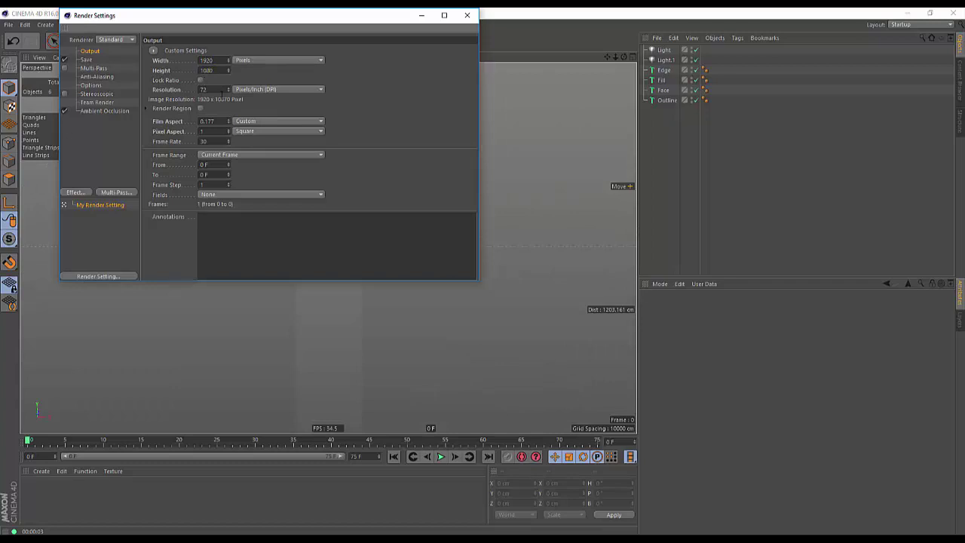
{"action": "key", "text": "Return"}
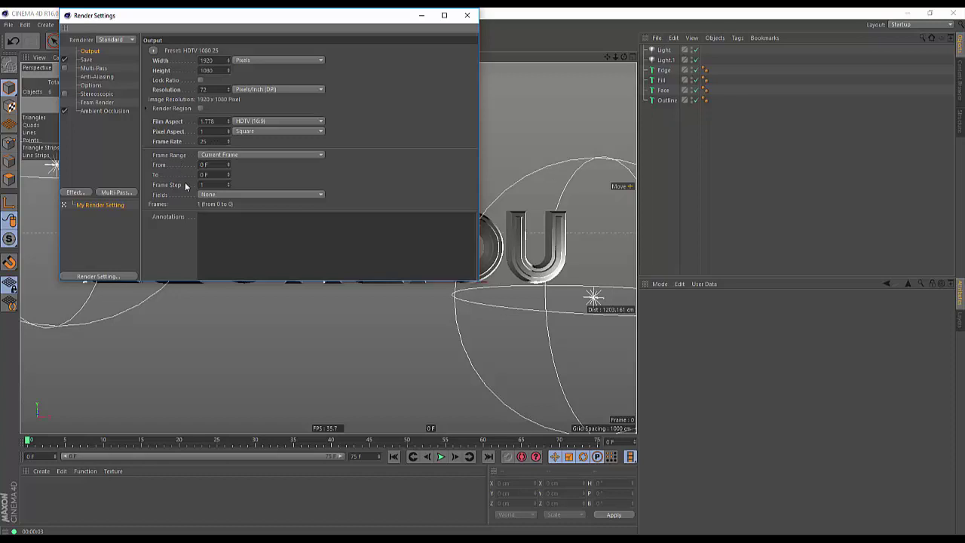
- Show the project settings to check the frame rate and set the render frame range to All Frames
{"action": "key", "text": "ctrl+d"}
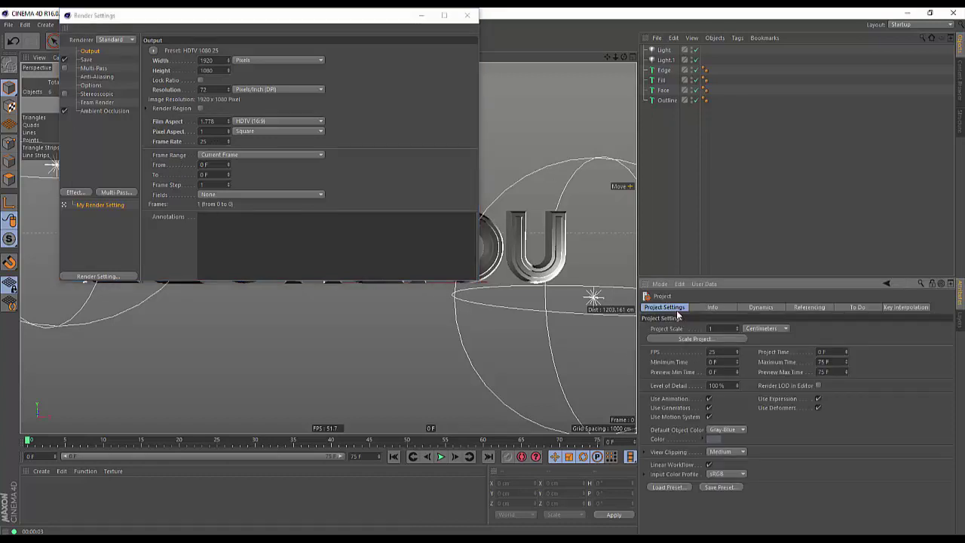
{"action": "left_click", "coordinate": [226, 154]}
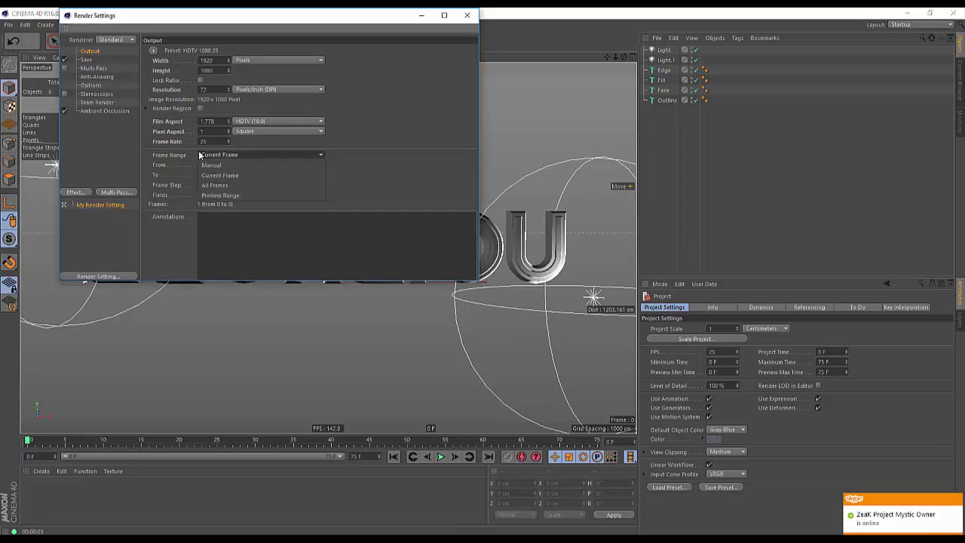
{"action": "left_click", "coordinate": [242, 186]}
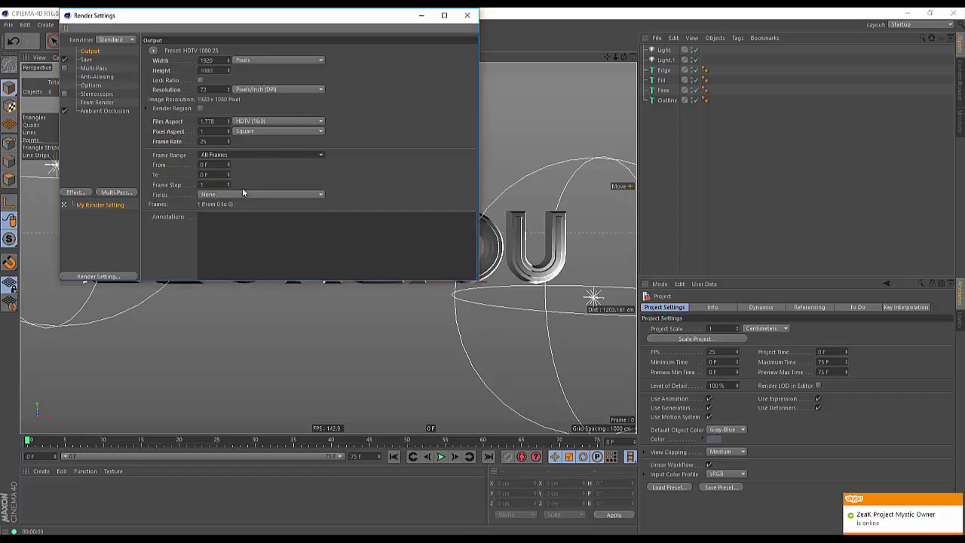
- Turn off Apply to Project for Ambient Occlusion and enable Multi-Pass with an Ambient Occlusion pass
{"action": "left_click", "coordinate": [100, 111]}
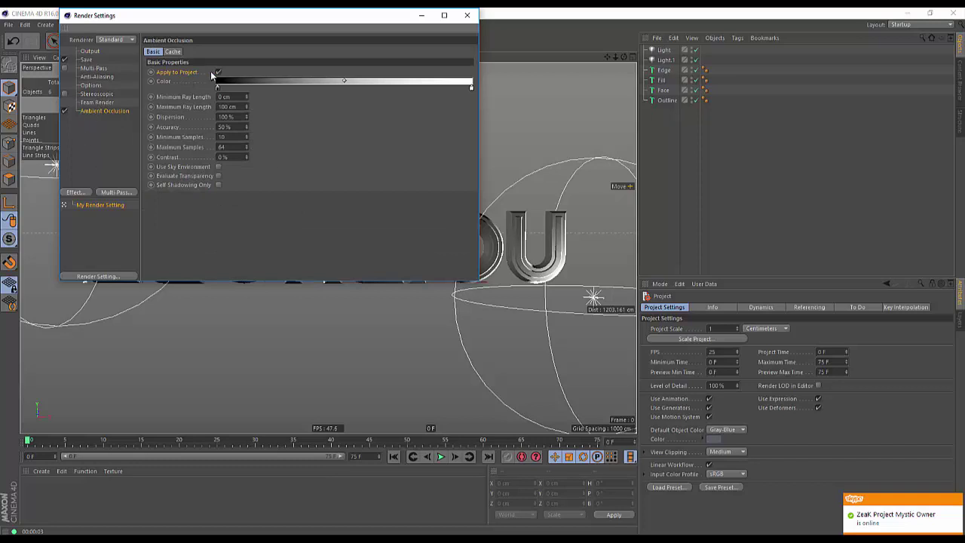
{"action": "left_click", "coordinate": [92, 68]}
{"action": "left_click", "coordinate": [65, 68]}
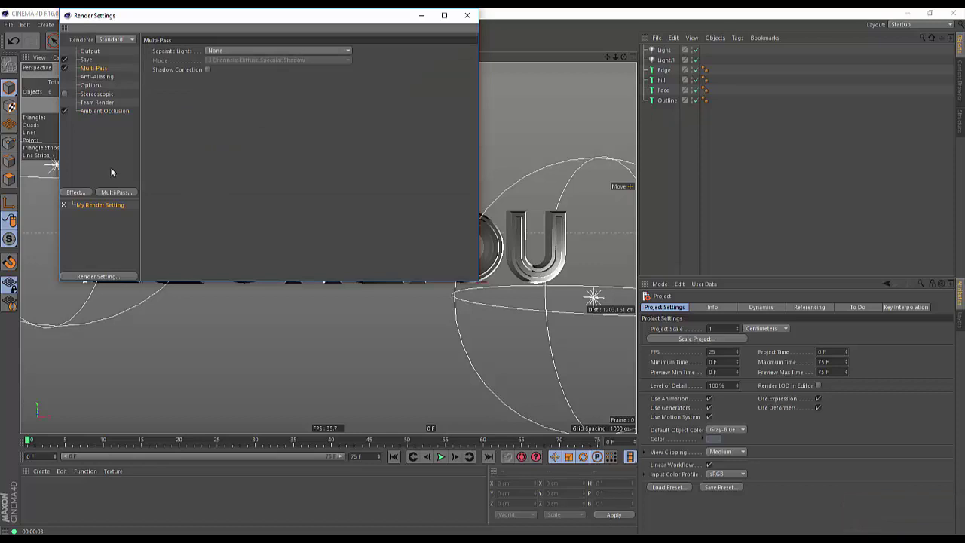
{"action": "left_click", "coordinate": [117, 193]}
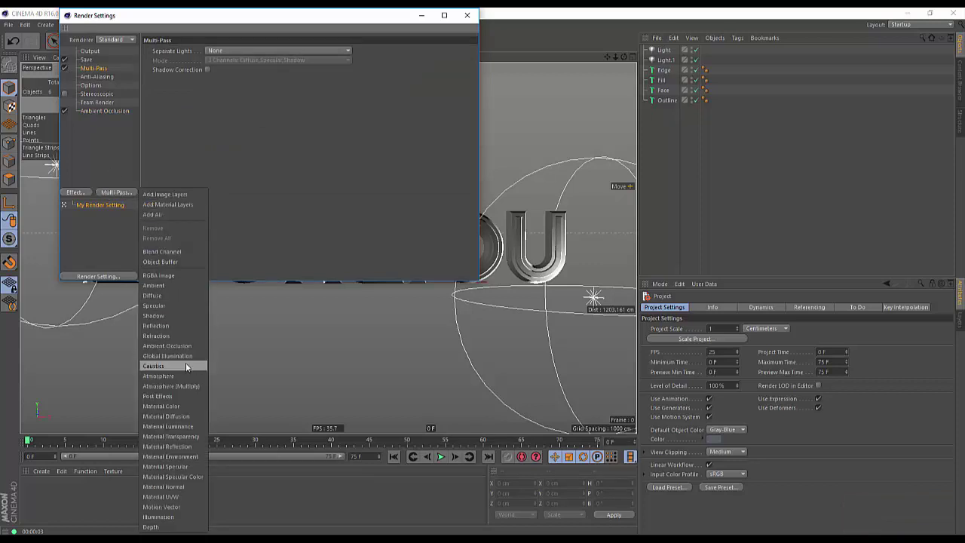
{"action": "left_click", "coordinate": [167, 345]}
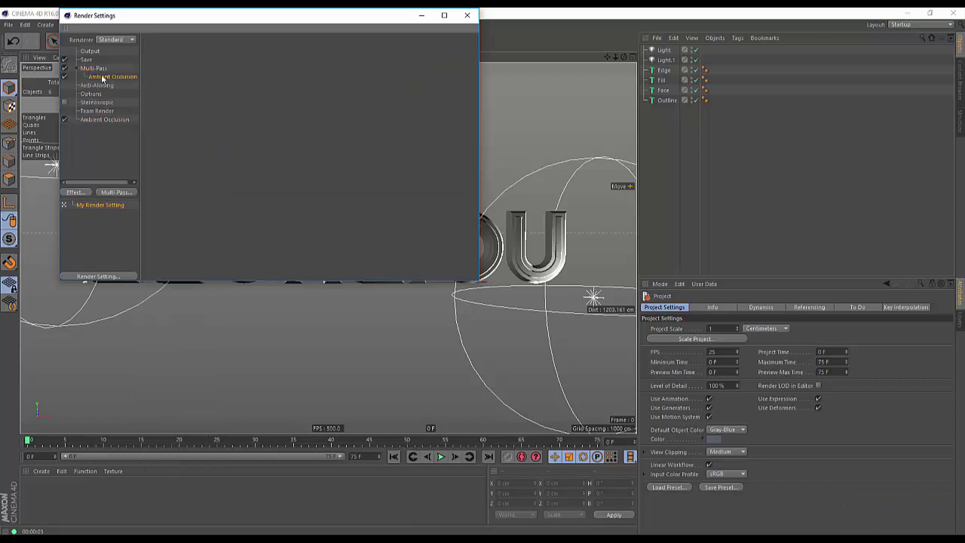
{"action": "left_click", "coordinate": [103, 119]}
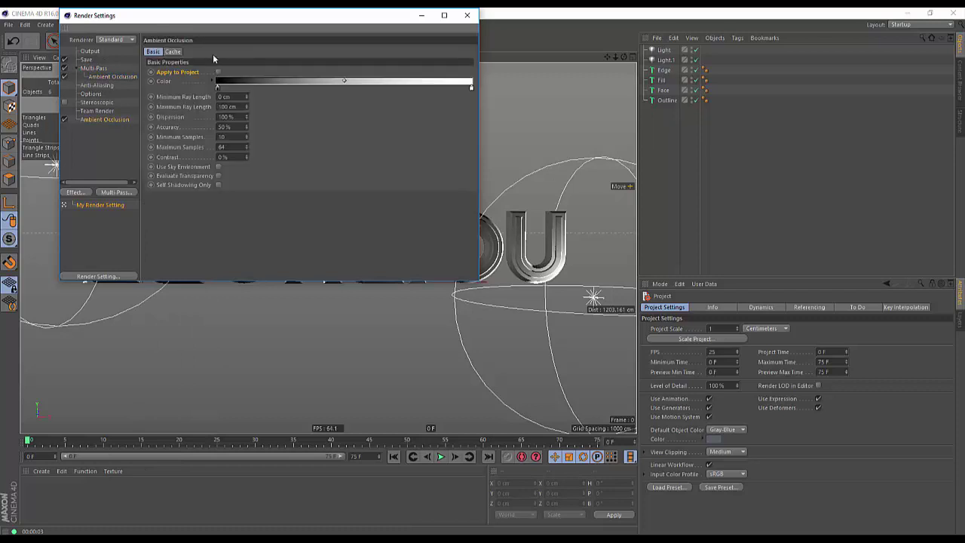
{"action": "left_click_drag", "start_coordinate": [266, 18], "coordinate": [456, 217]}
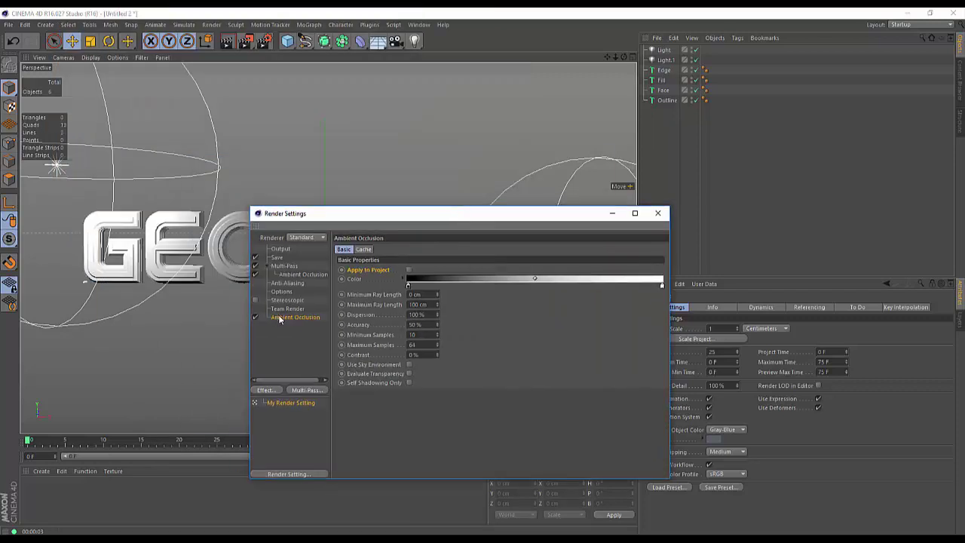
{"action": "left_click", "coordinate": [284, 275]}
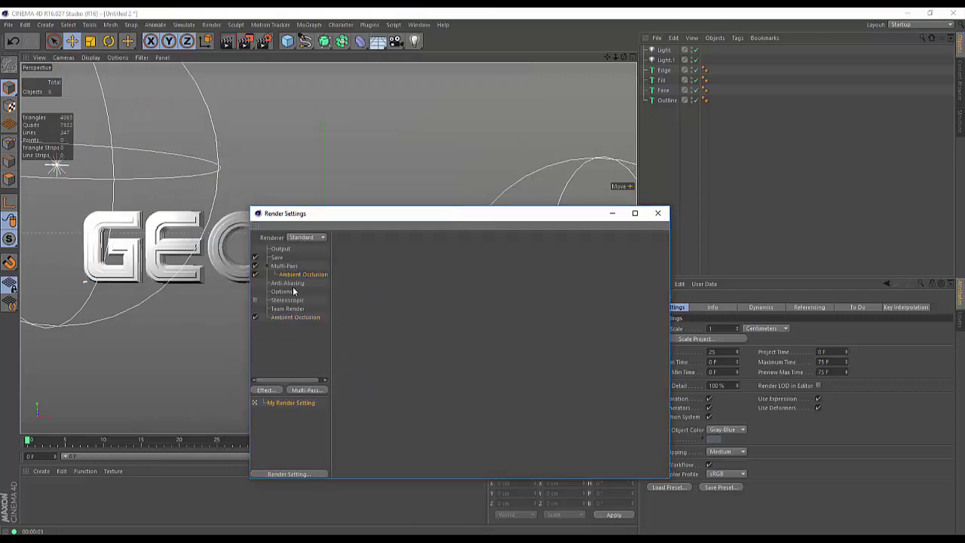
- Set a value in the render Options to 6 and close the render settings
{"action": "left_click", "coordinate": [283, 292]}
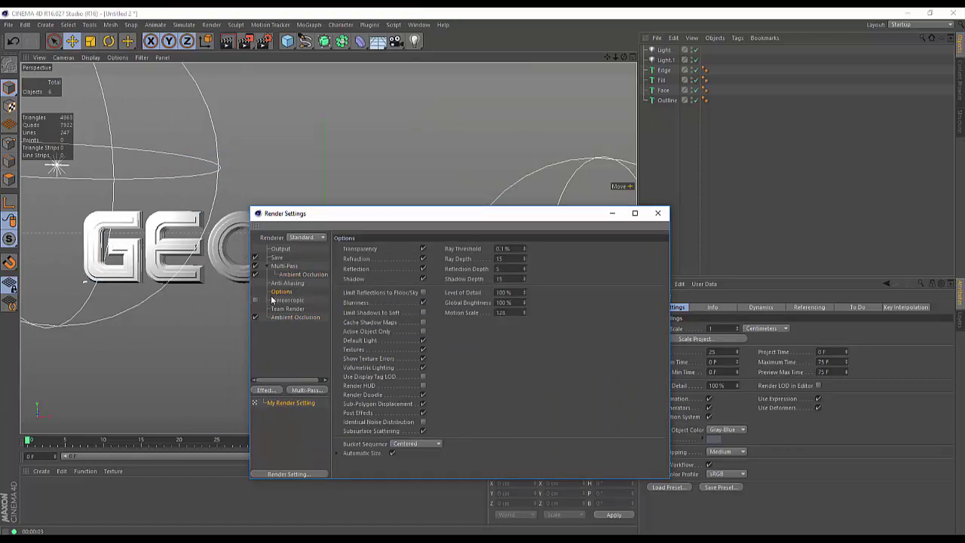
{"action": "type", "text": "6"}
{"action": "key", "text": "Tab"}
{"action": "left_click", "coordinate": [657, 214]}
{"action": "scroll", "coordinate": [300, 257], "scroll_direction": "down", "scroll_amount": 5}
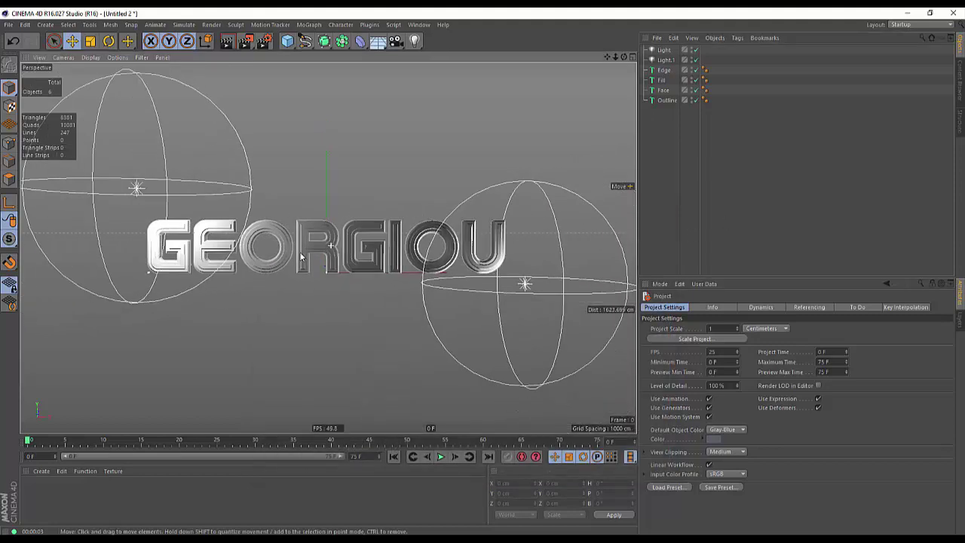
- Render a preview of the lit title in the perspective view
{"action": "key", "text": "ctrl+r"}
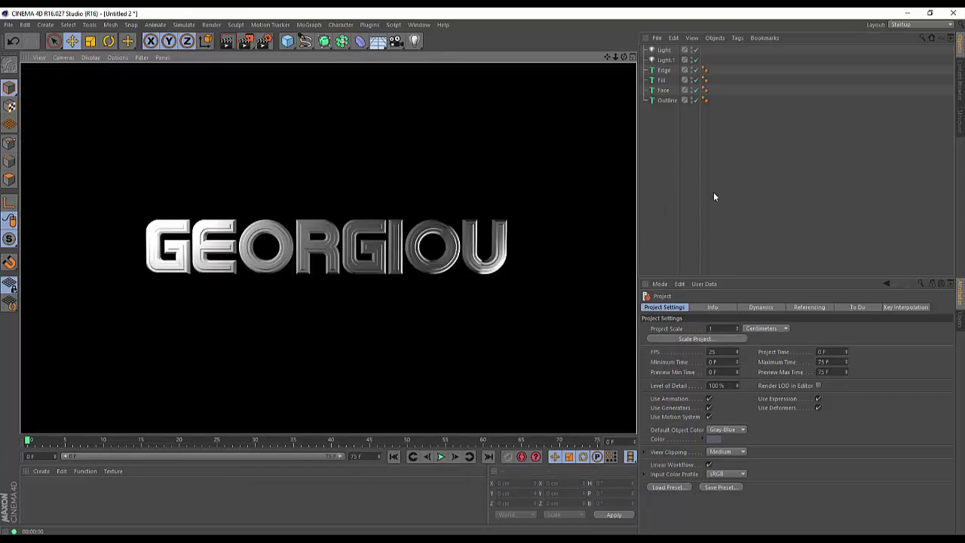
{"action": "left_click", "coordinate": [714, 189]}
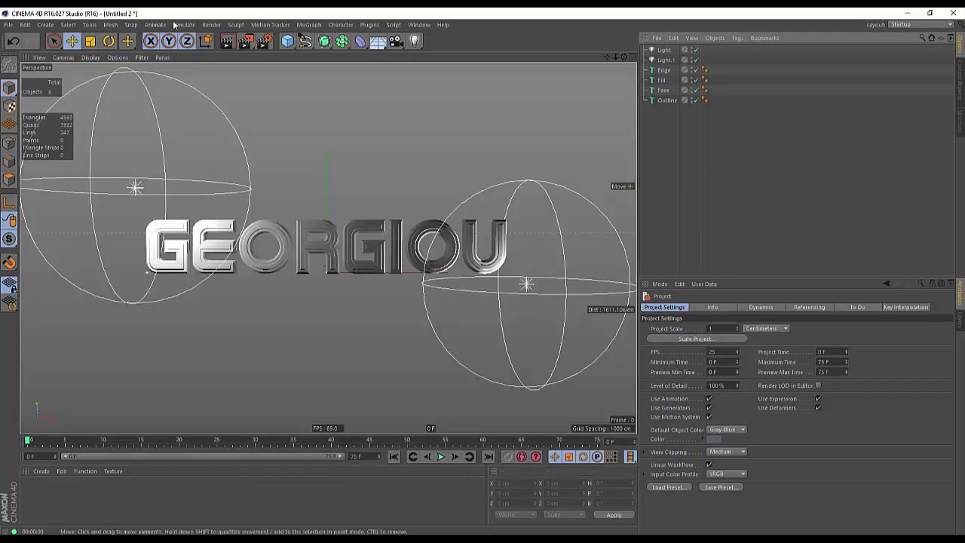
- Add a MoText object containing the first name and set its font to Rajdhani Medium
{"action": "left_click", "coordinate": [308, 24]}
{"action": "left_click", "coordinate": [316, 141]}
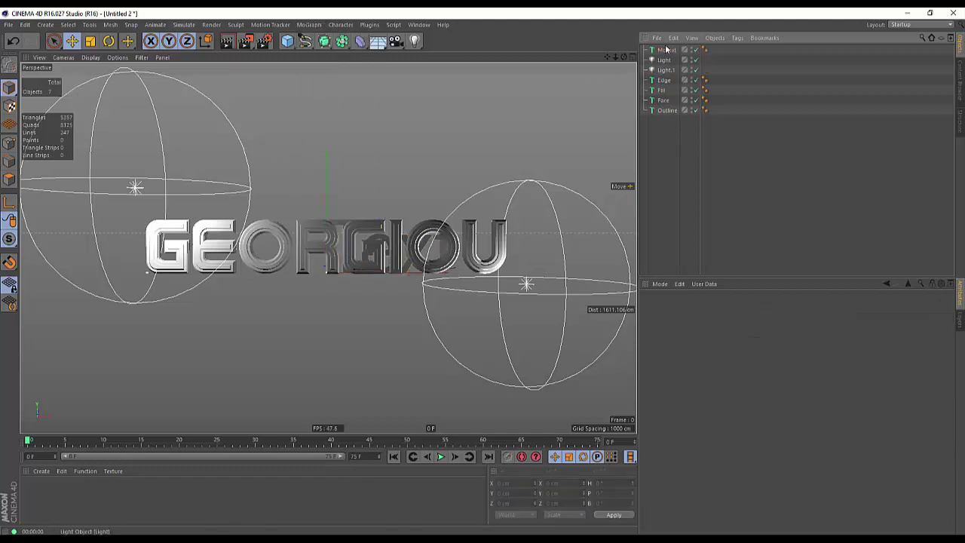
{"action": "left_click", "coordinate": [695, 308]}
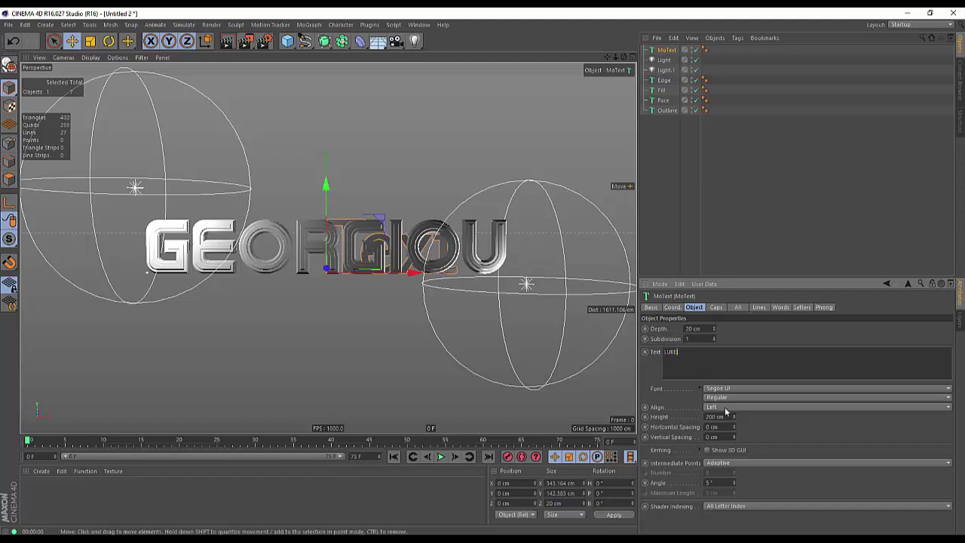
{"action": "left_click", "coordinate": [733, 389]}
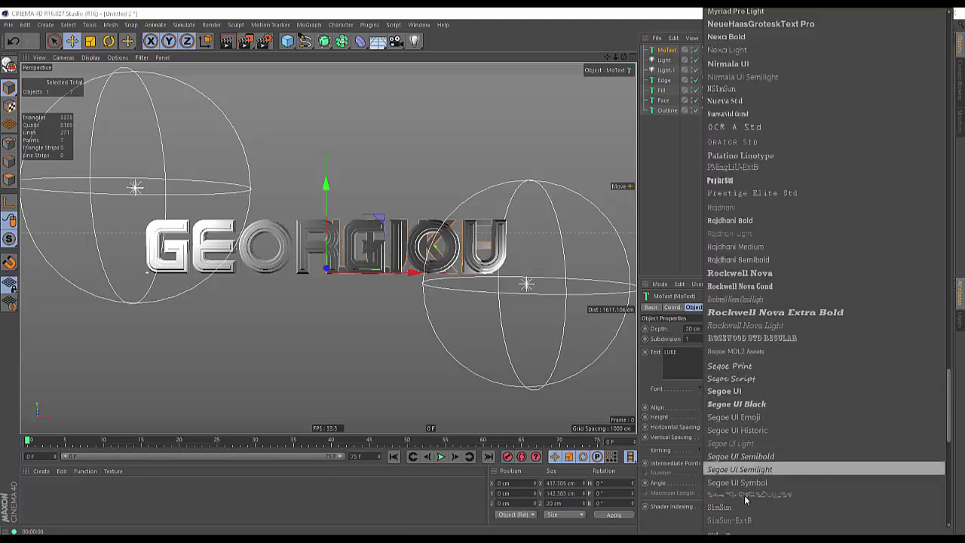
{"action": "left_click", "coordinate": [739, 247]}
- Place the first-name text above the main title, with height 136 cm and Middle alignment, at about X 6 cm and Y 155 cm
{"action": "left_click_drag", "start_coordinate": [381, 221], "coordinate": [311, 169]}
{"action": "left_click_drag", "start_coordinate": [734, 419], "coordinate": [734, 452]}
{"action": "left_click", "coordinate": [715, 398]}
{"action": "left_click", "coordinate": [715, 410]}
{"action": "left_click", "coordinate": [716, 408]}
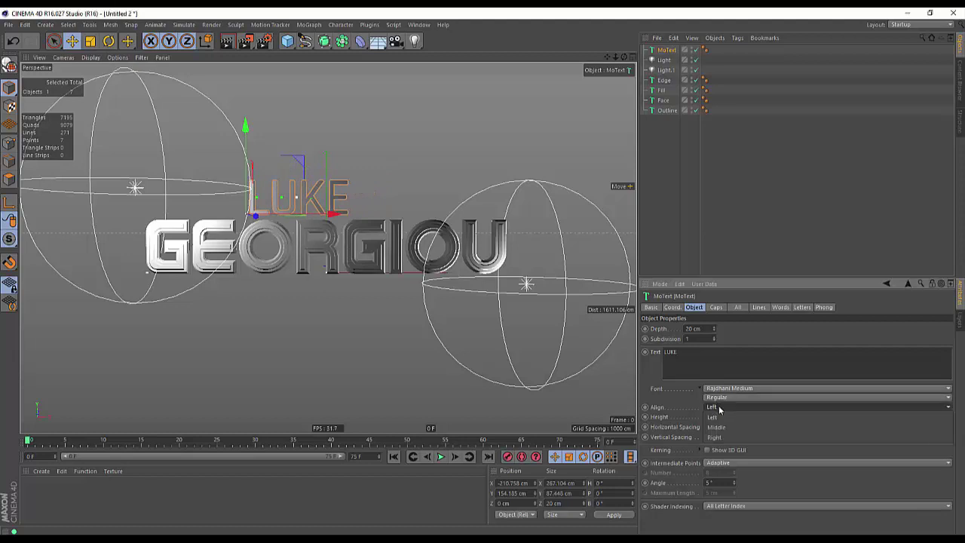
{"action": "left_click", "coordinate": [719, 427]}
{"action": "left_click_drag", "start_coordinate": [303, 159], "coordinate": [383, 158]}
- In the front view, center the first-name text over the main title at about X 0 cm and Y 152 cm
{"action": "middle_click", "coordinate": [384, 158]}
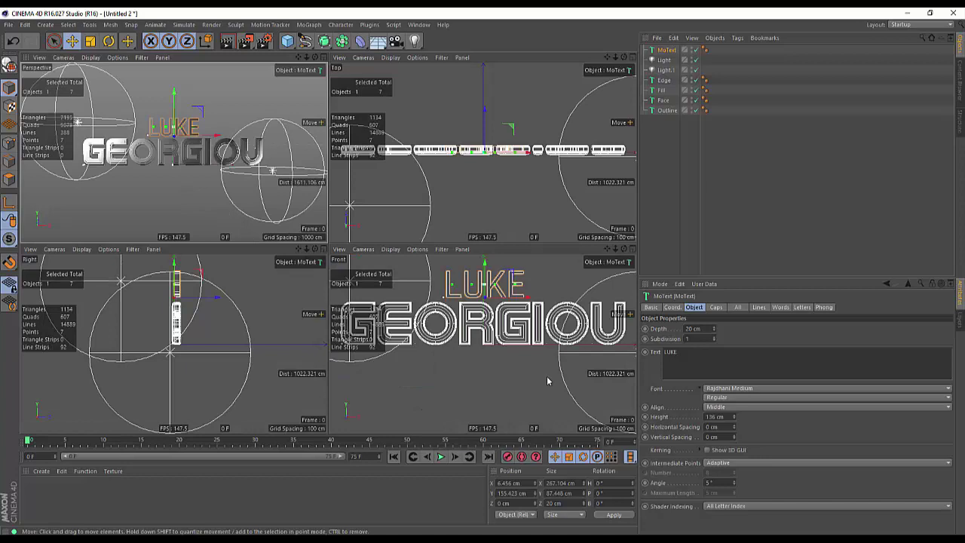
{"action": "middle_click", "coordinate": [546, 377]}
{"action": "scroll", "coordinate": [321, 222], "scroll_direction": "down", "scroll_amount": 4}
{"action": "middle_click_drag", "start_coordinate": [341, 249], "coordinate": [359, 309], "text": "alt"}
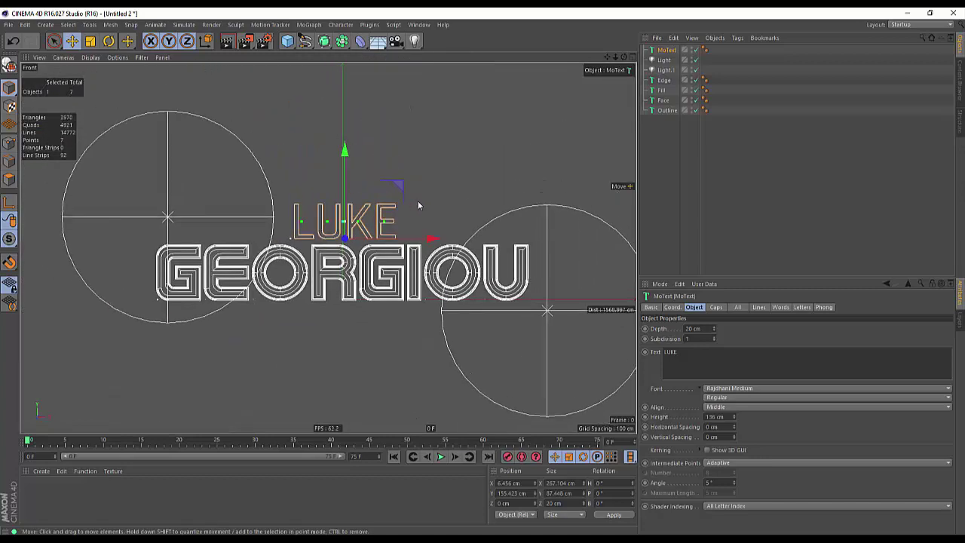
{"action": "left_click_drag", "start_coordinate": [398, 187], "coordinate": [396, 189]}
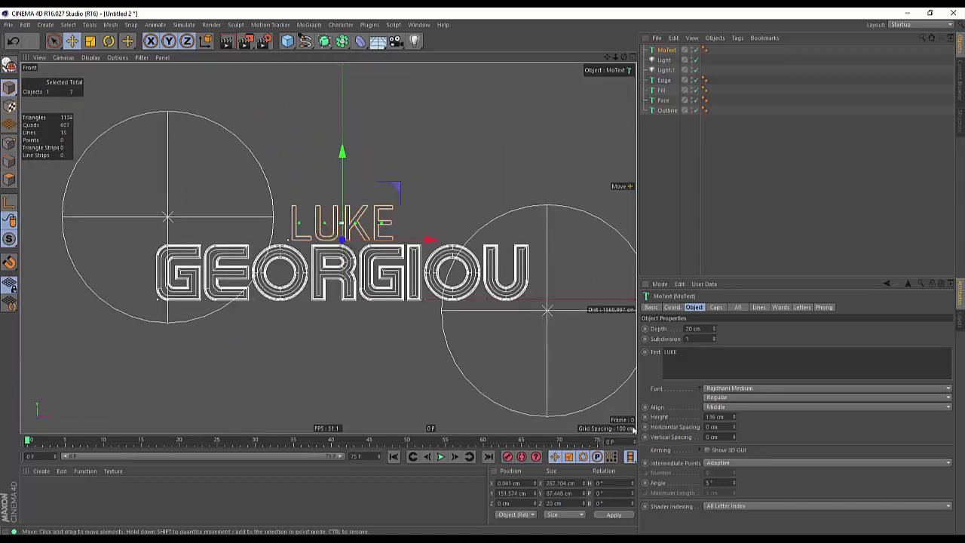
- Set the first-name text's height to 53 cm and horizontal spacing to 90 cm, and raise it to about Y 167 cm
{"action": "left_click_drag", "start_coordinate": [734, 421], "coordinate": [728, 453]}
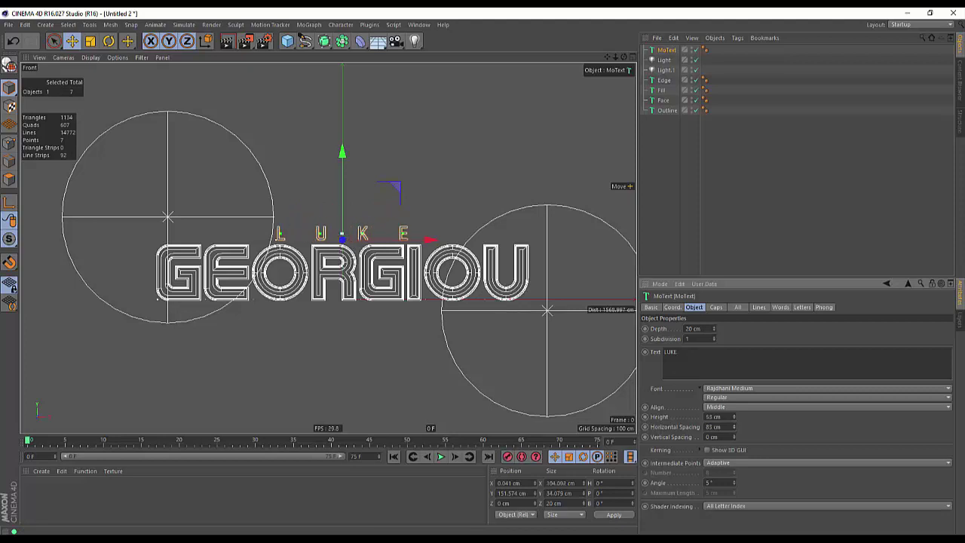
{"action": "left_click_drag", "start_coordinate": [343, 164], "coordinate": [343, 157]}
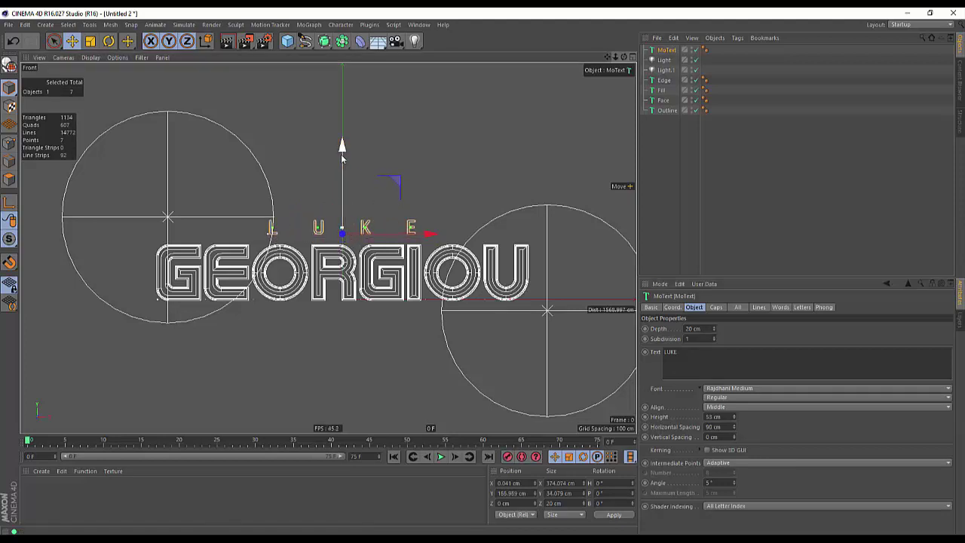
{"action": "middle_click", "coordinate": [342, 157]}
{"action": "middle_click", "coordinate": [195, 143]}
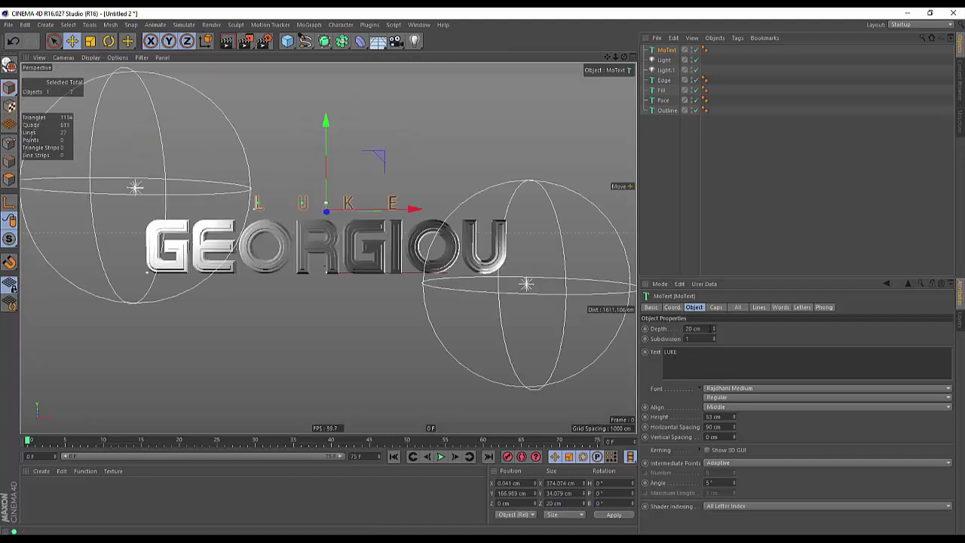
- Set the first-name text's depth to 10 cm and render a preview of the two-line title
{"action": "left_click_drag", "start_coordinate": [710, 329], "coordinate": [659, 345]}
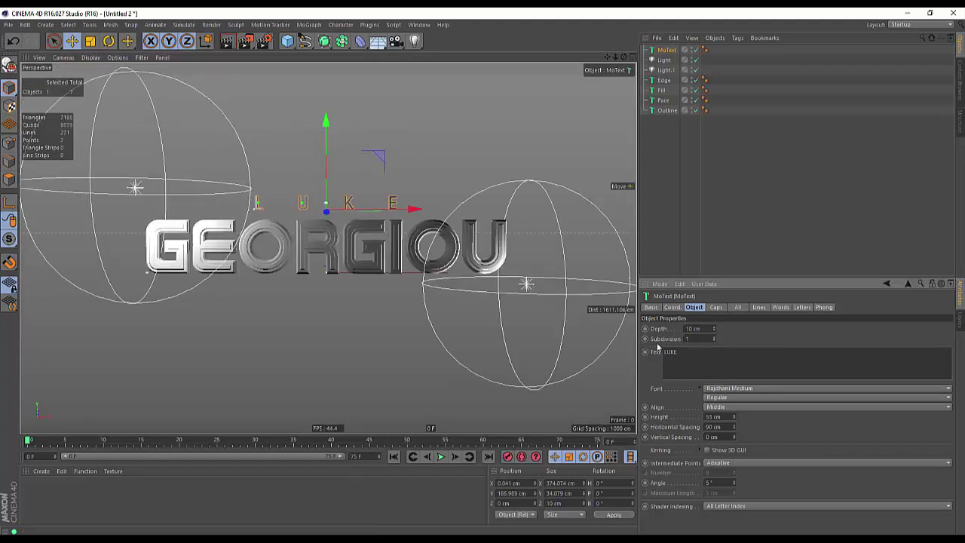
{"action": "left_click", "coordinate": [517, 204]}
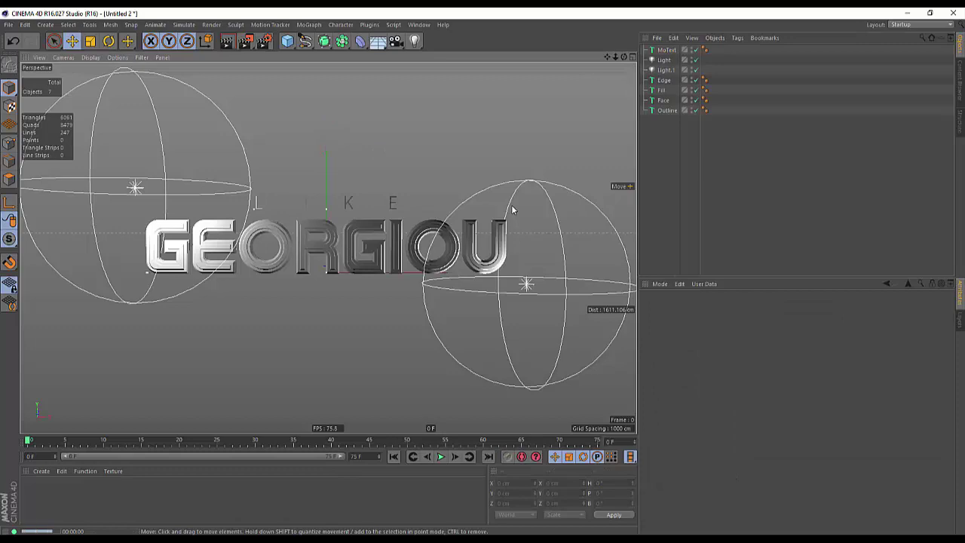
{"action": "key", "text": "ctrl+r"}
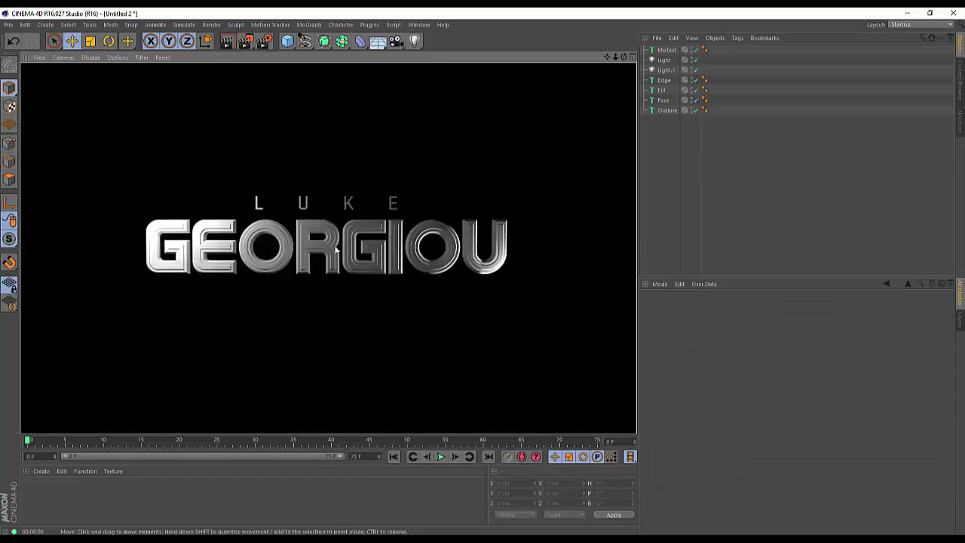
- Render previews of the whole two-line title from slightly farther away and of its middle letters in an angled close-up
{"action": "right_click_drag", "start_coordinate": [336, 250], "coordinate": [352, 244], "text": "alt"}
{"action": "middle_click_drag", "start_coordinate": [352, 244], "coordinate": [334, 248], "text": "alt"}
{"action": "right_click_drag", "start_coordinate": [334, 248], "coordinate": [328, 254], "text": "alt"}
{"action": "middle_click_drag", "start_coordinate": [328, 254], "coordinate": [336, 254], "text": "alt"}
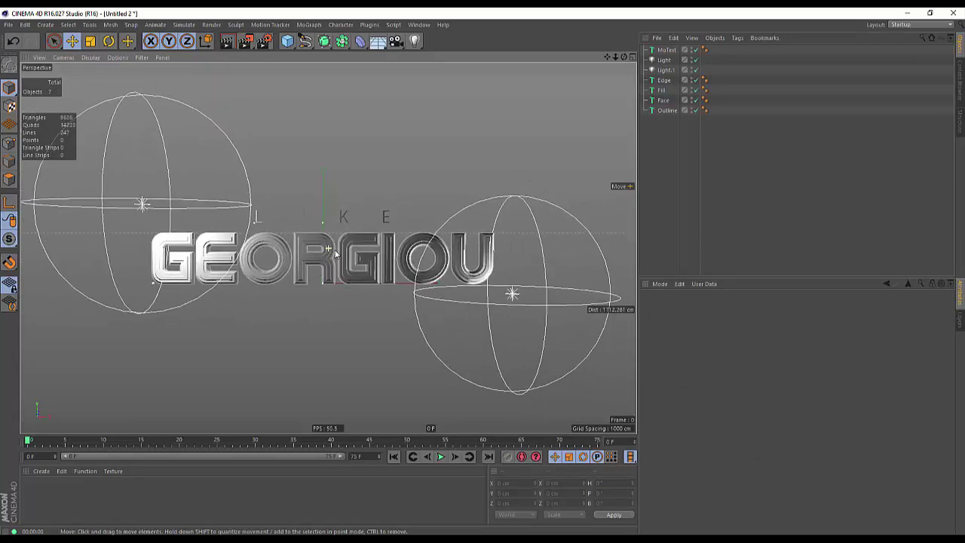
{"action": "key", "text": "ctrl+r"}
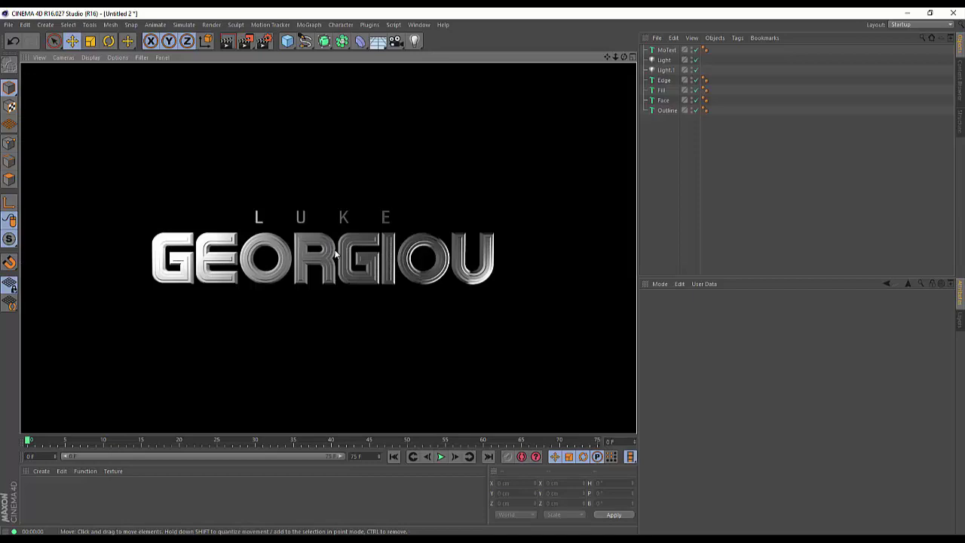
{"action": "right_click_drag", "start_coordinate": [334, 272], "coordinate": [423, 239], "text": "alt"}
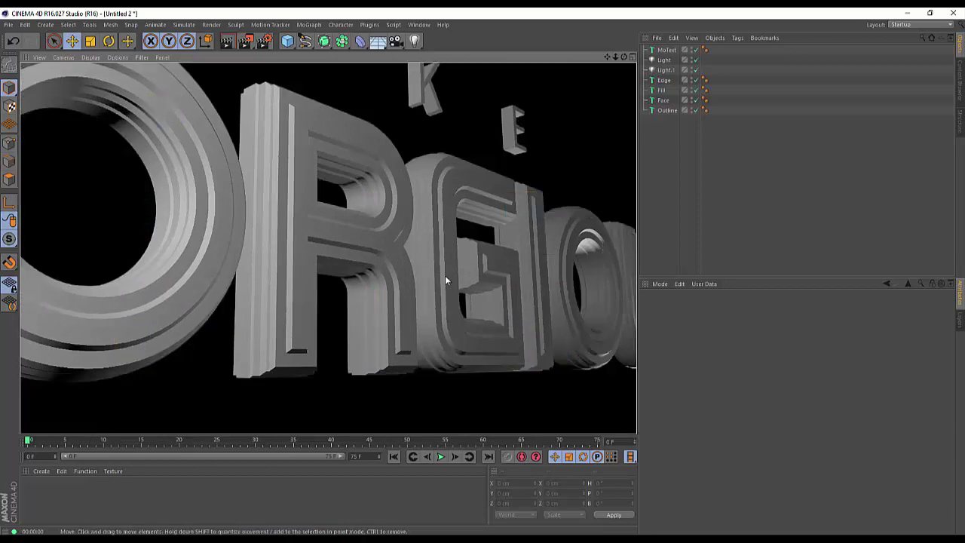
{"action": "left_click", "coordinate": [728, 216]}
- Bring the perspective view back to a frontal framing of the whole two-line title
{"action": "left_click_drag", "start_coordinate": [364, 243], "coordinate": [455, 259], "text": "alt"}
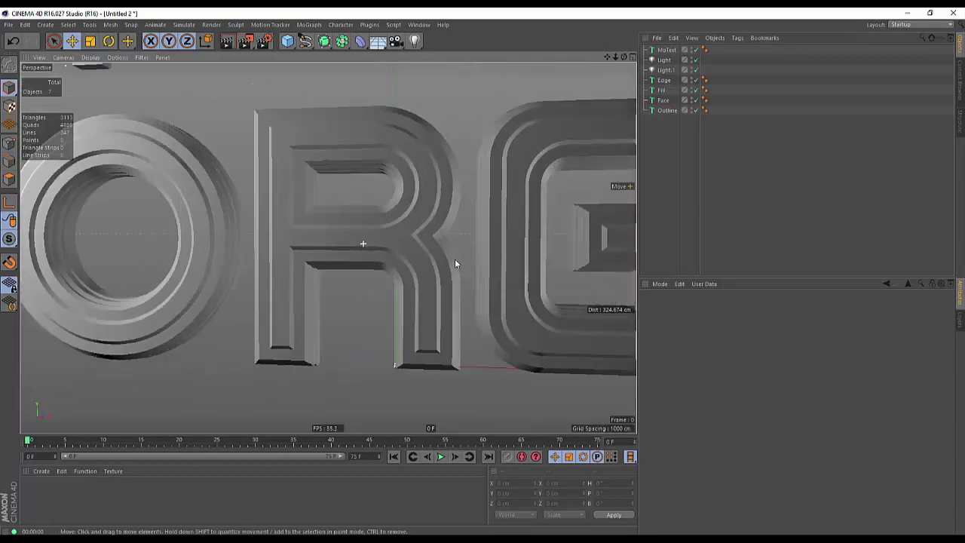
{"action": "right_click_drag", "start_coordinate": [454, 261], "coordinate": [265, 288], "text": "alt"}
{"action": "middle_click_drag", "start_coordinate": [445, 251], "coordinate": [341, 256], "text": "alt"}
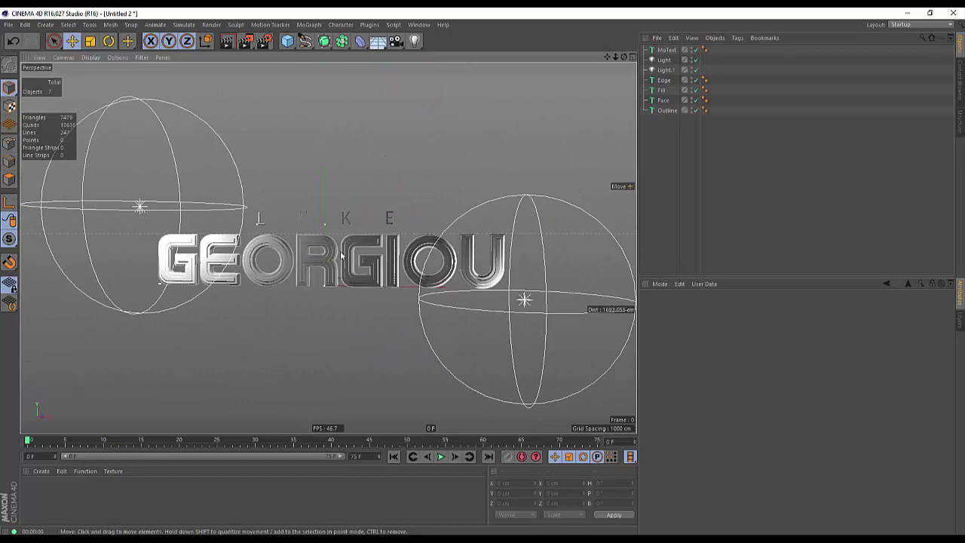
{"action": "left_click_drag", "start_coordinate": [341, 256], "coordinate": [337, 248], "text": "alt"}
{"action": "right_click_drag", "start_coordinate": [337, 247], "coordinate": [364, 245], "text": "alt"}
{"action": "left_click_drag", "start_coordinate": [339, 249], "coordinate": [333, 250], "text": "alt"}
{"action": "right_click_drag", "start_coordinate": [334, 250], "coordinate": [347, 247], "text": "alt"}
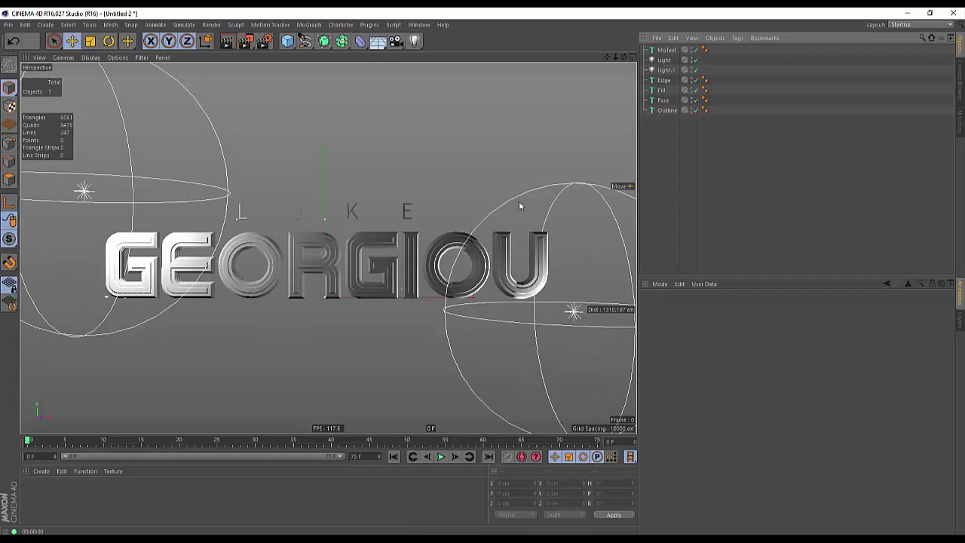
{"action": "mouse_move", "coordinate": [338, 253]}
{"action": "right_mouse_down", "text": "alt"}
{"action": "mouse_move", "coordinate": [319, 250]}
{"action": "mouse_move", "coordinate": [332, 253]}
{"action": "right_mouse_up", "text": "alt"}
{"action": "middle_click_drag", "start_coordinate": [332, 252], "coordinate": [327, 249], "text": "alt"}
{"action": "right_click_drag", "start_coordinate": [327, 250], "coordinate": [339, 249], "text": "alt"}
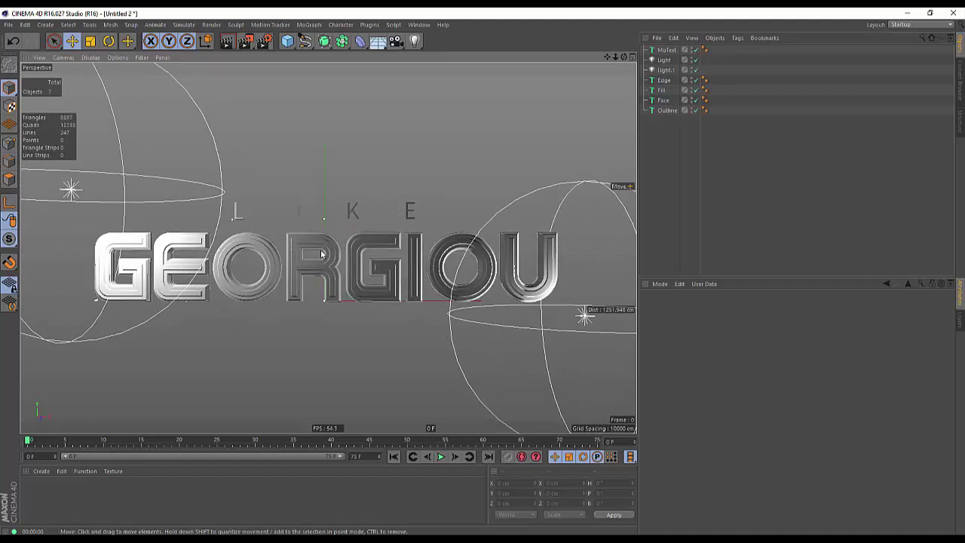
{"action": "left_click_drag", "start_coordinate": [326, 254], "coordinate": [312, 246], "text": "alt"}
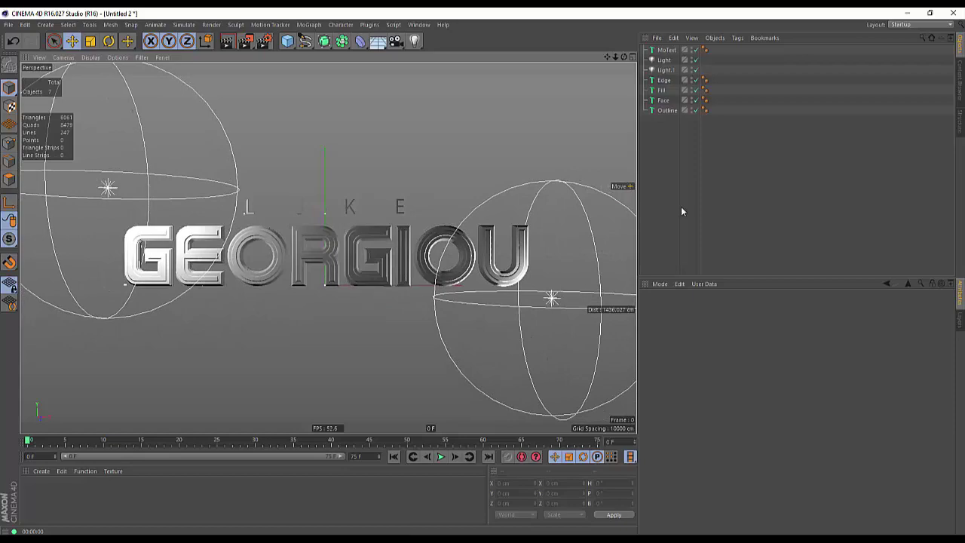